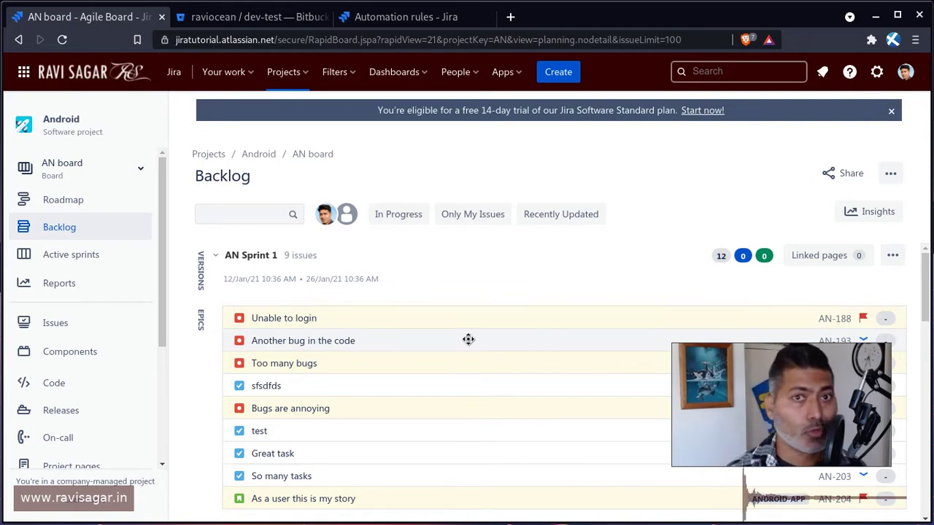
Create a Bug in the Android (AN) project with the summary "Urgent bug !!"
click(558, 72)
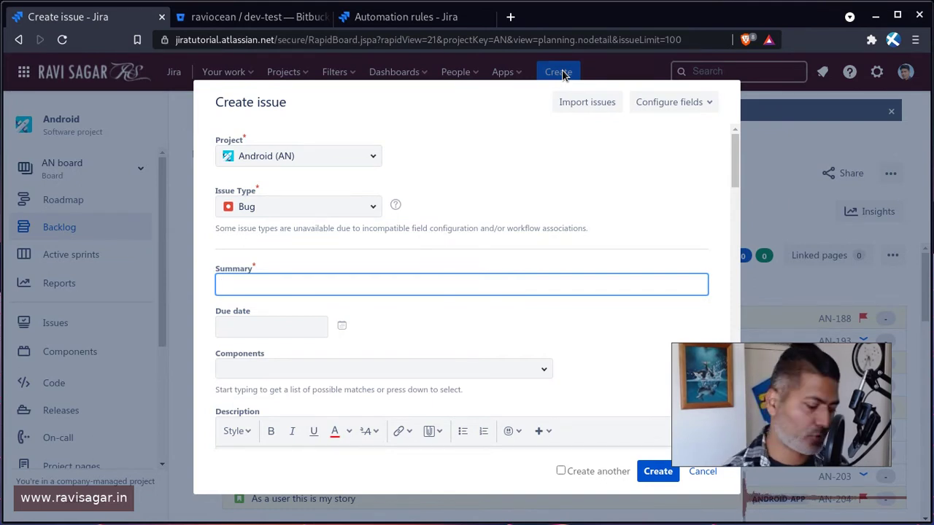
text(Urgent )
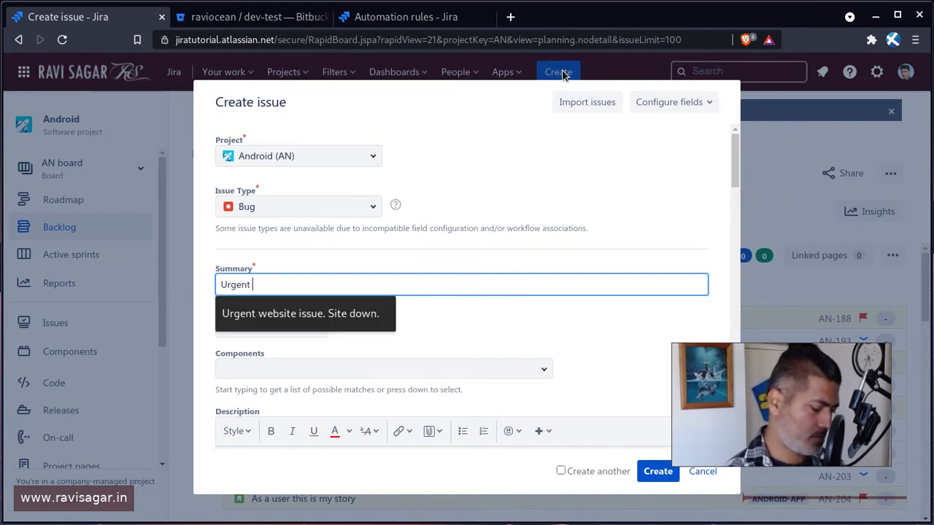
text(bug)
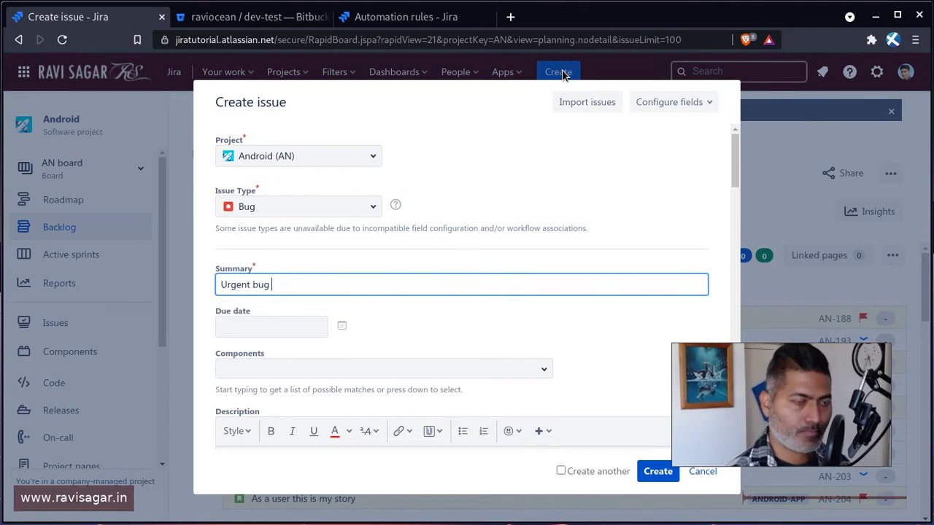
text( !!)
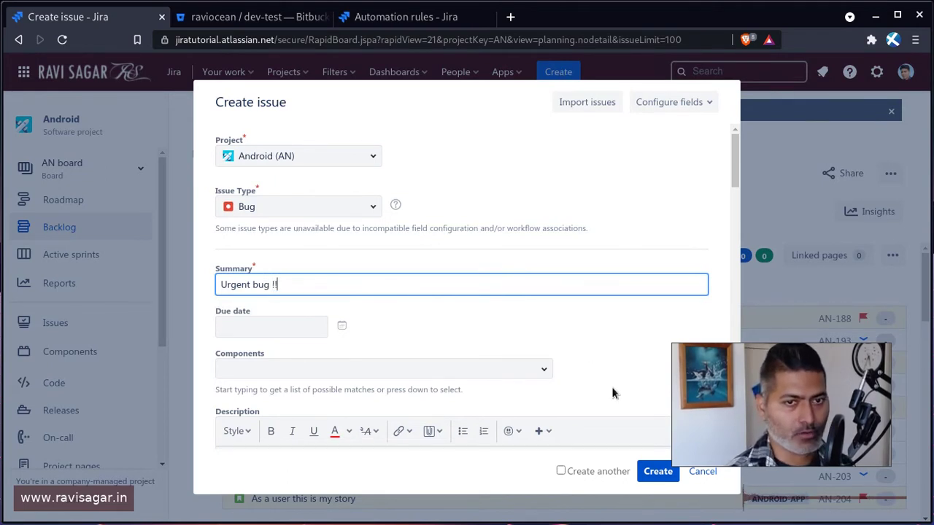
scroll(611, 388, down, 2)
click(658, 471)
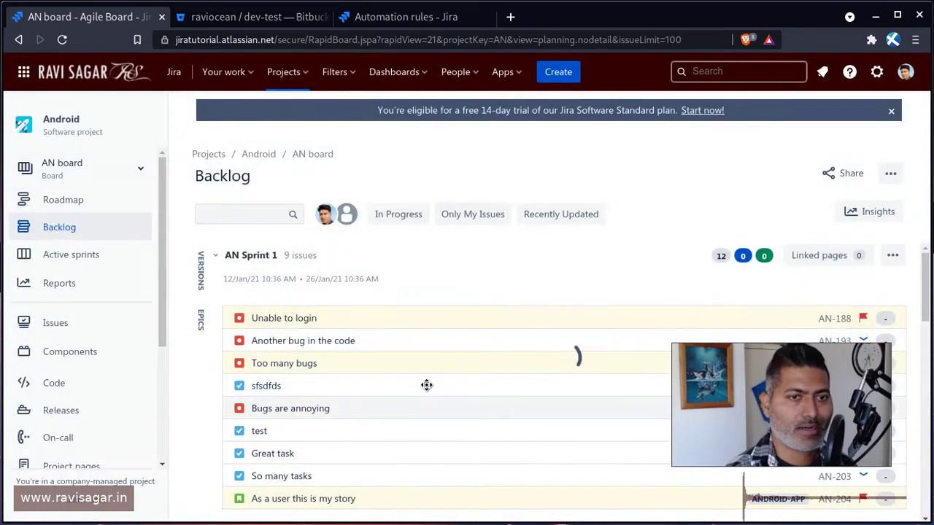
Move the "Urgent bug !!" issue from the backlog into AN Sprint 1, below the sfsdfds task, and confirm the scope change
scroll(426, 385, down, 2)
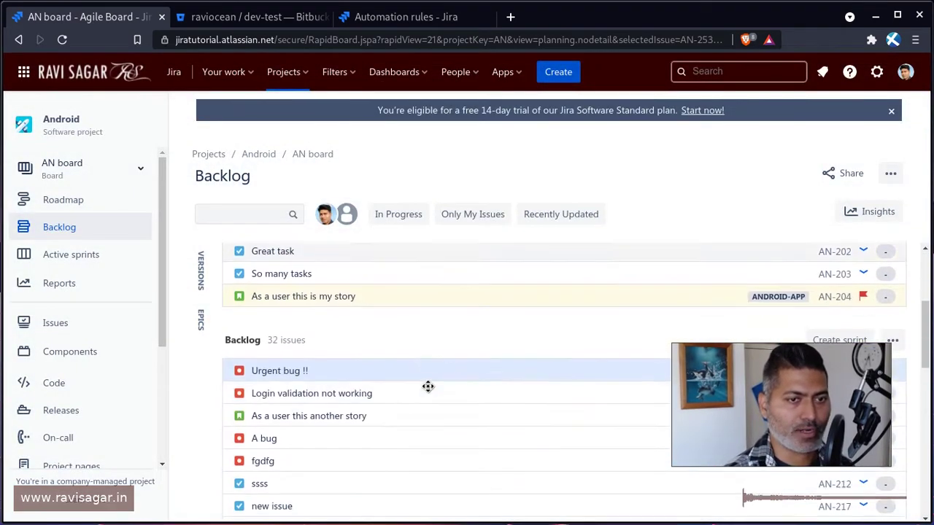
scroll(318, 418, up, 2)
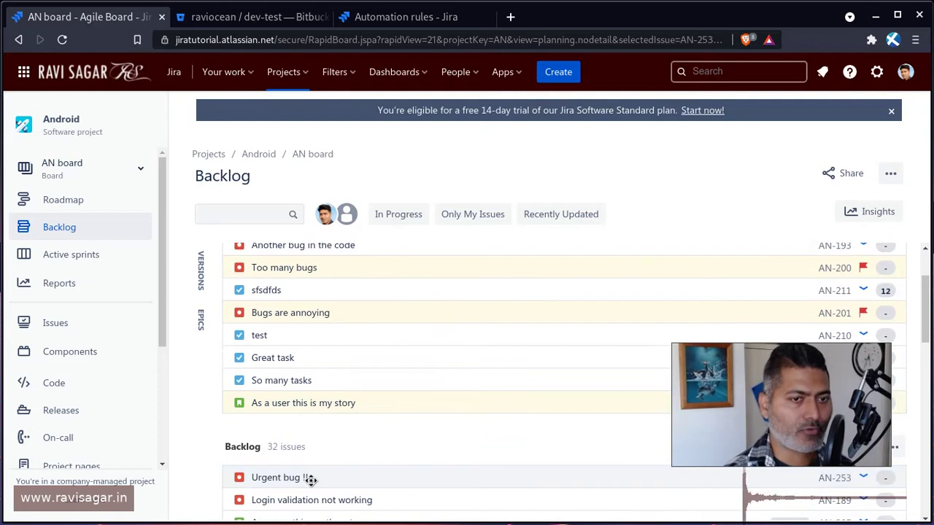
drag(306, 481, 306, 309)
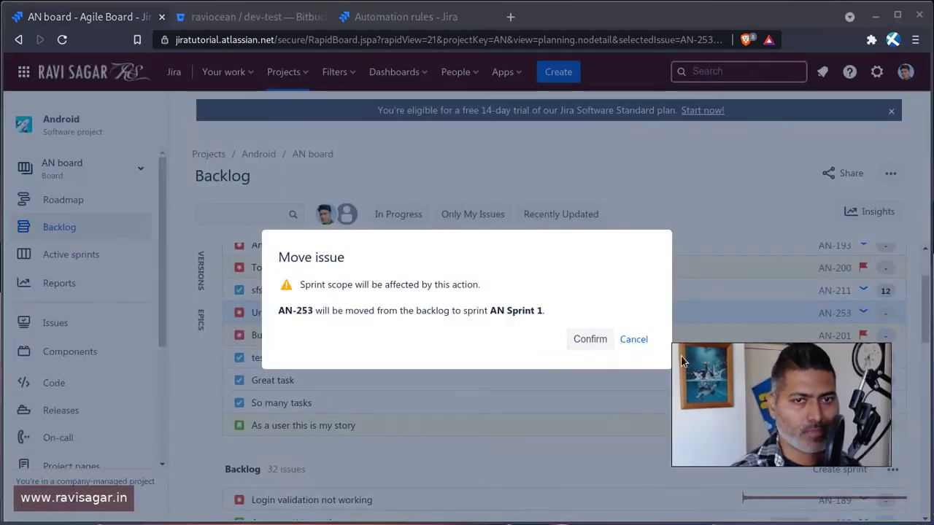
click(581, 338)
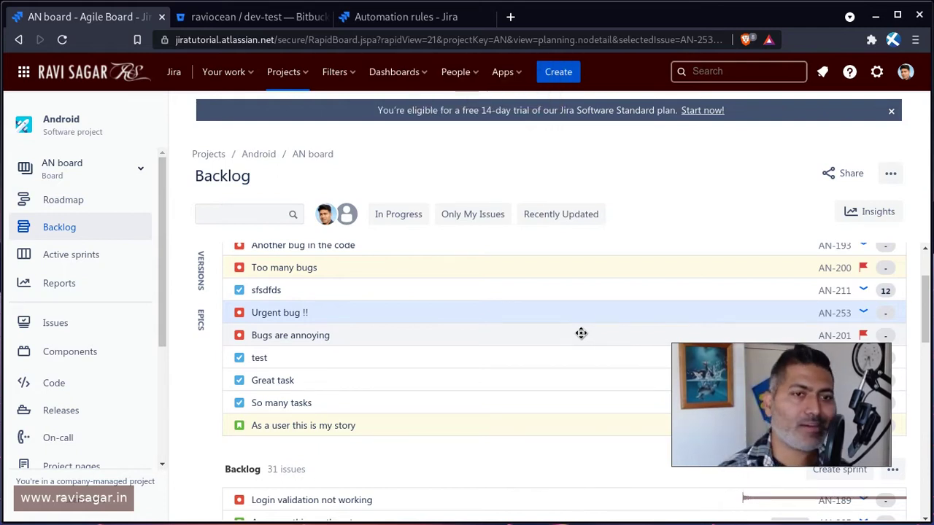
Open the full issue page of "Urgent bug !!" (AN-253) in a separate browser tab
click(278, 318)
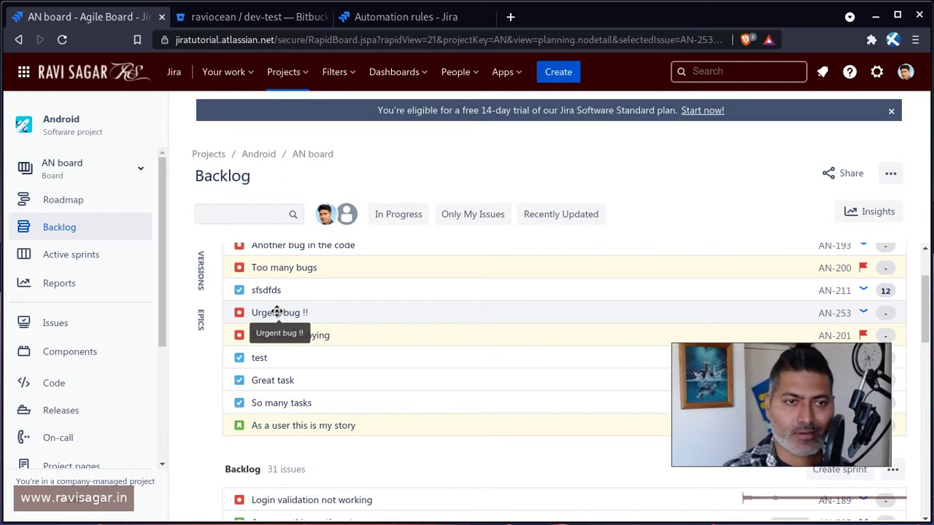
click(277, 312)
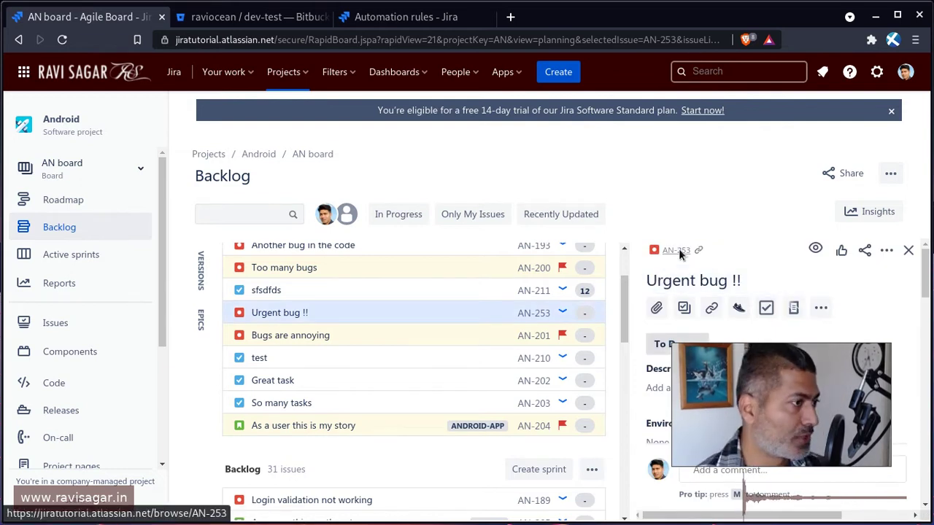
click(678, 250)
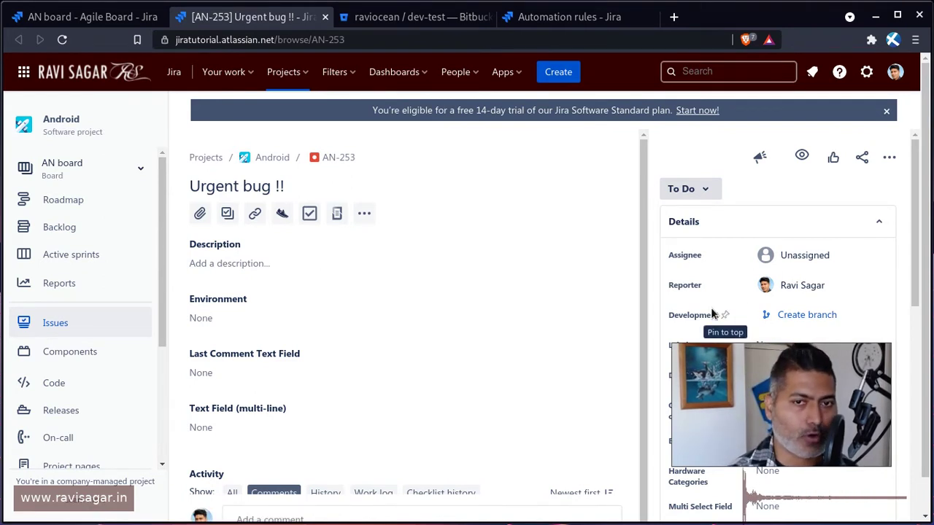
click(787, 419)
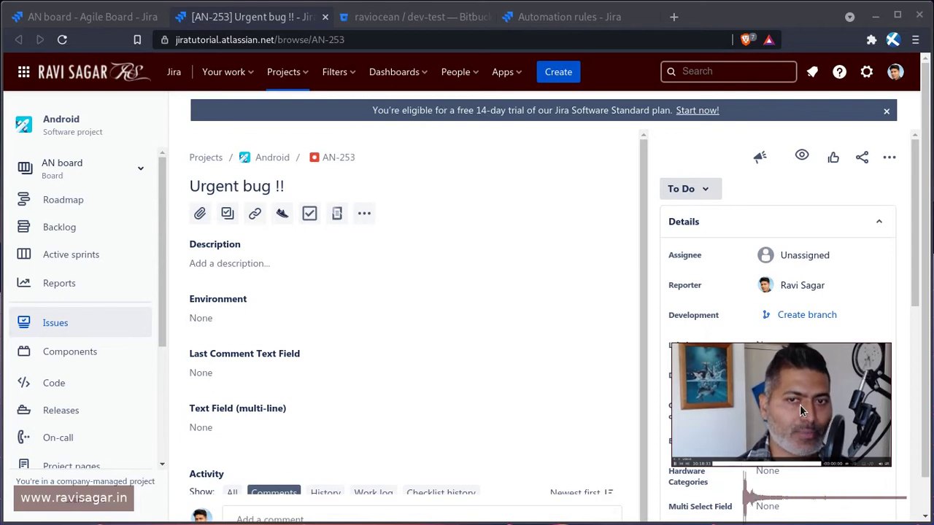
drag(800, 411, 151, 442)
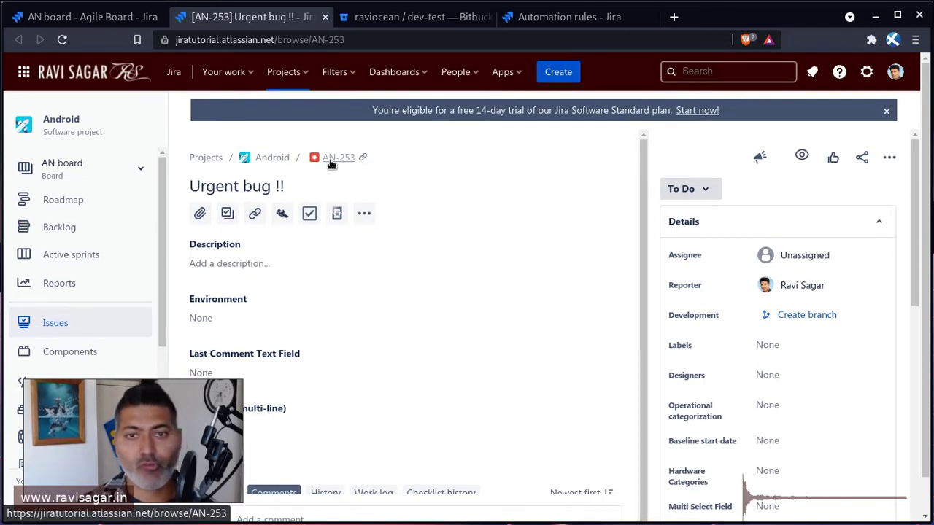
Create a Bugfix branch named AN-253-urgent-bug- from master in the dev-test repository, starting from the issue's development information
click(807, 315)
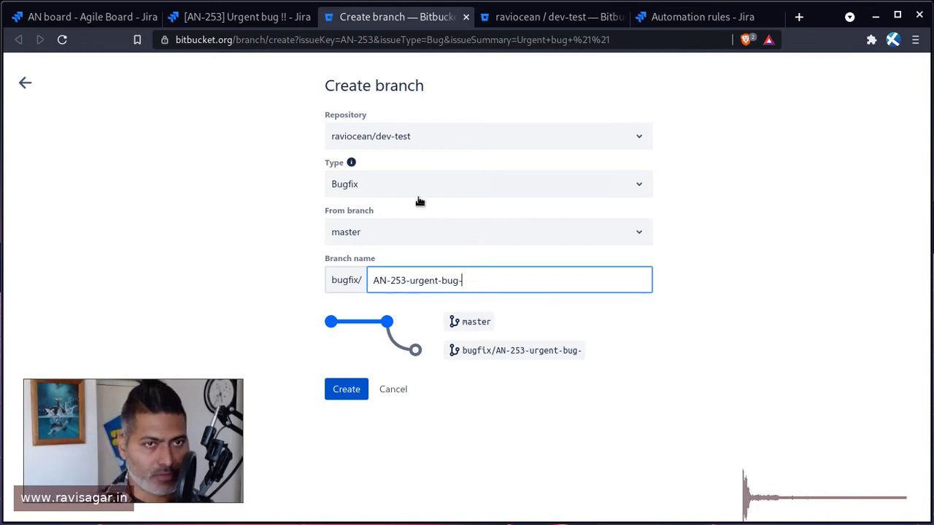
click(441, 136)
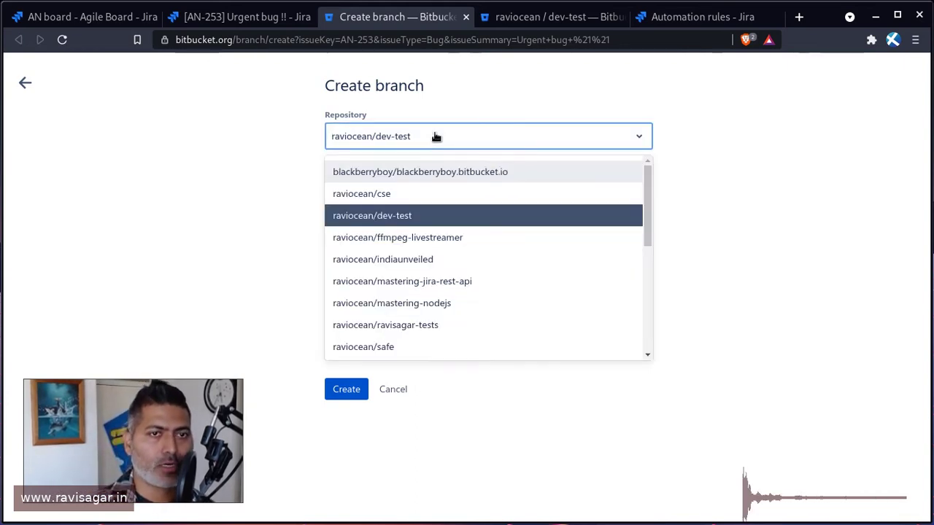
click(435, 137)
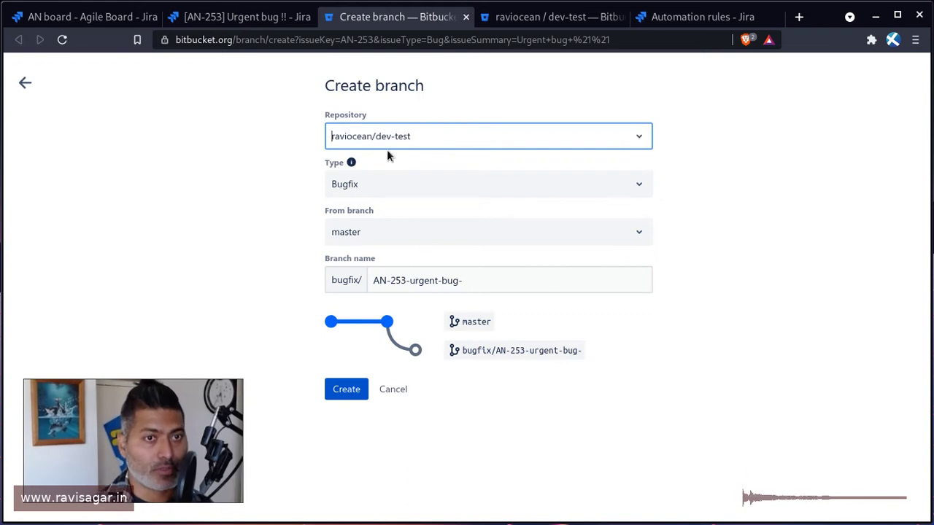
click(384, 182)
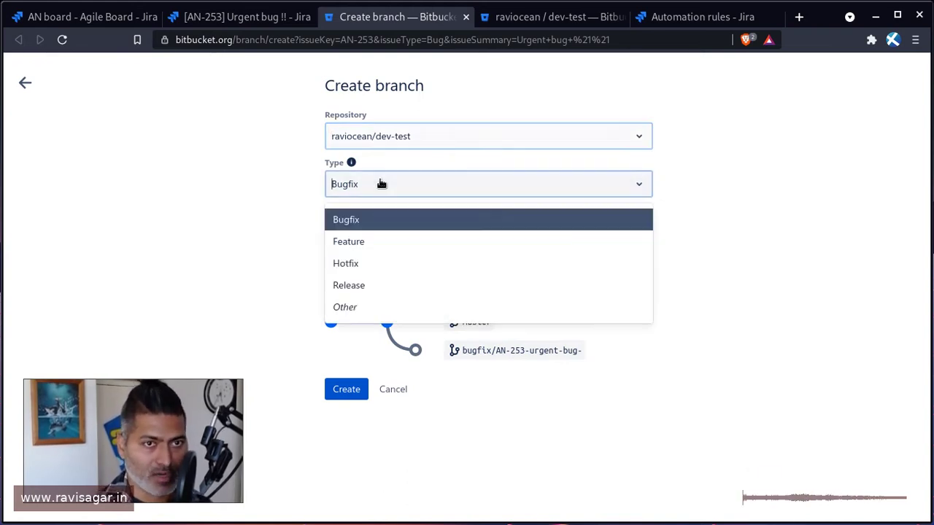
click(380, 184)
click(380, 184)
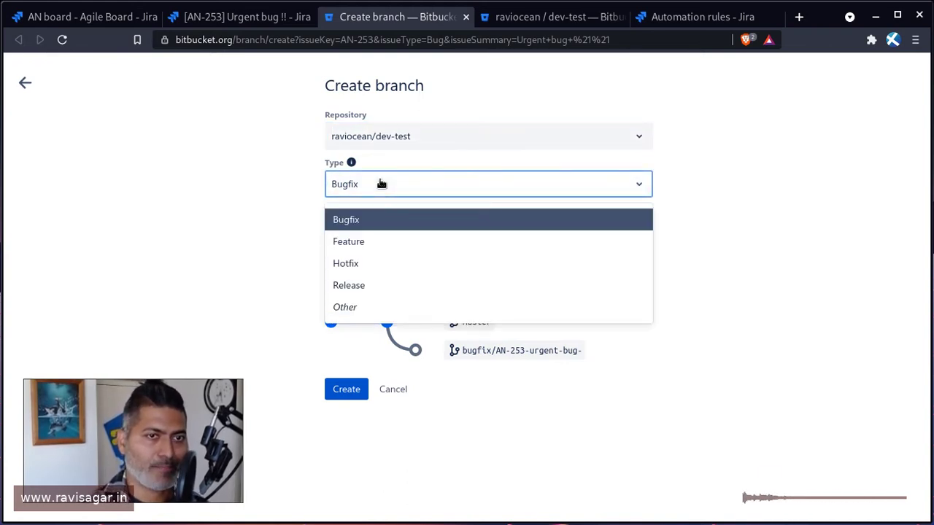
click(776, 230)
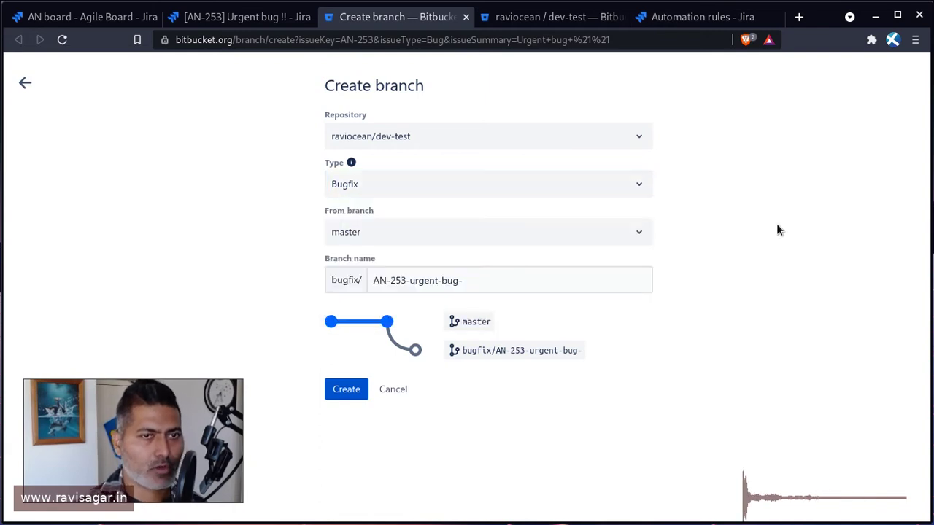
click(466, 235)
click(465, 235)
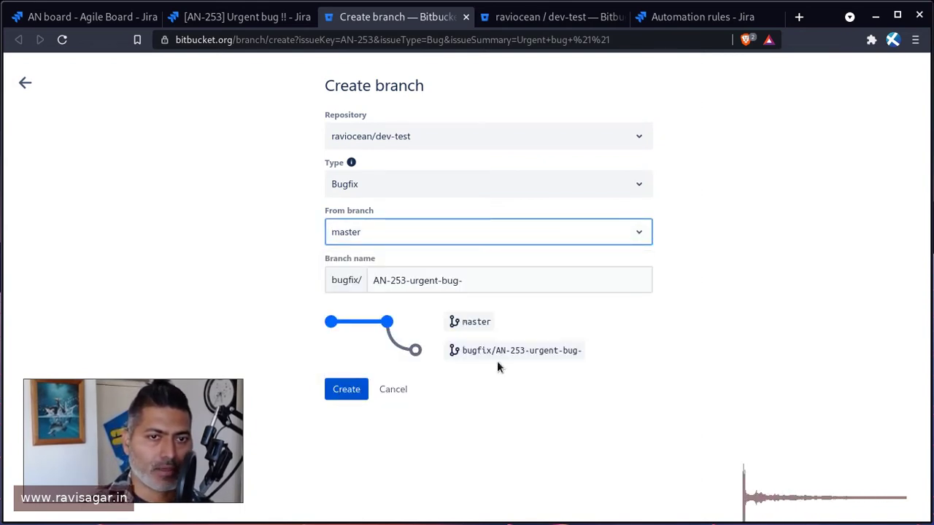
drag(496, 350, 523, 350)
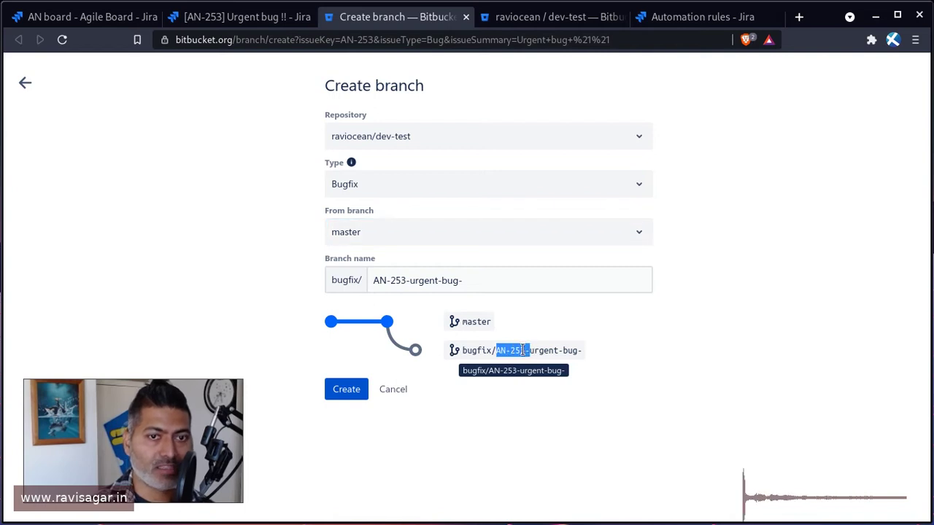
click(337, 391)
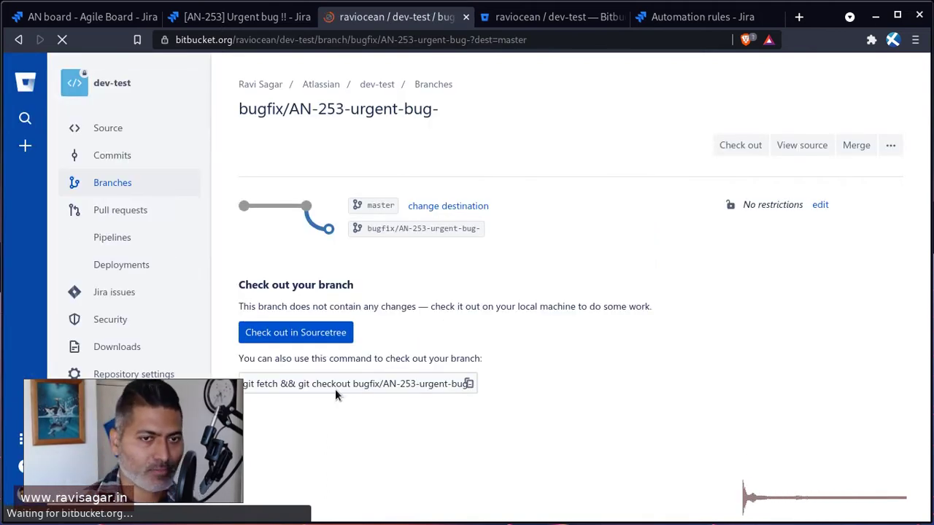
drag(183, 434, 834, 423)
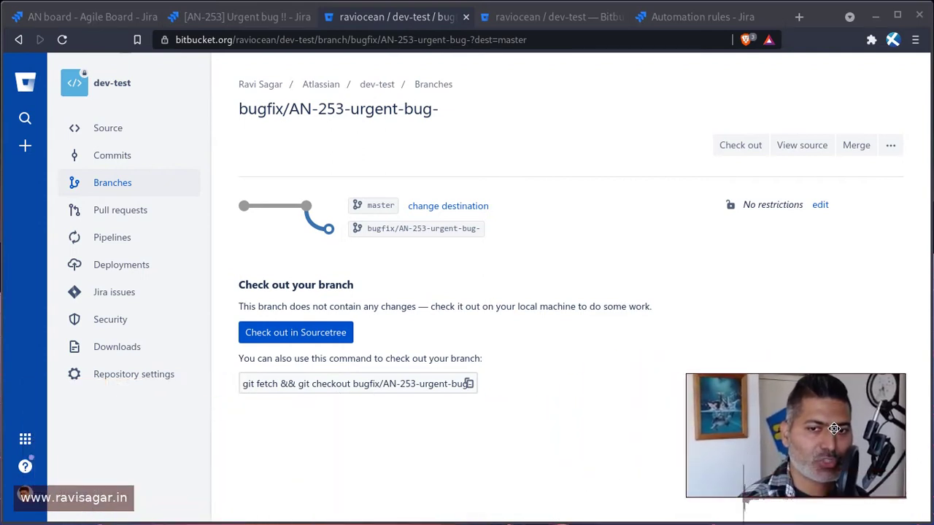
Return to issue AN-253 in Jira, reload it and open the details of its linked branch
click(246, 18)
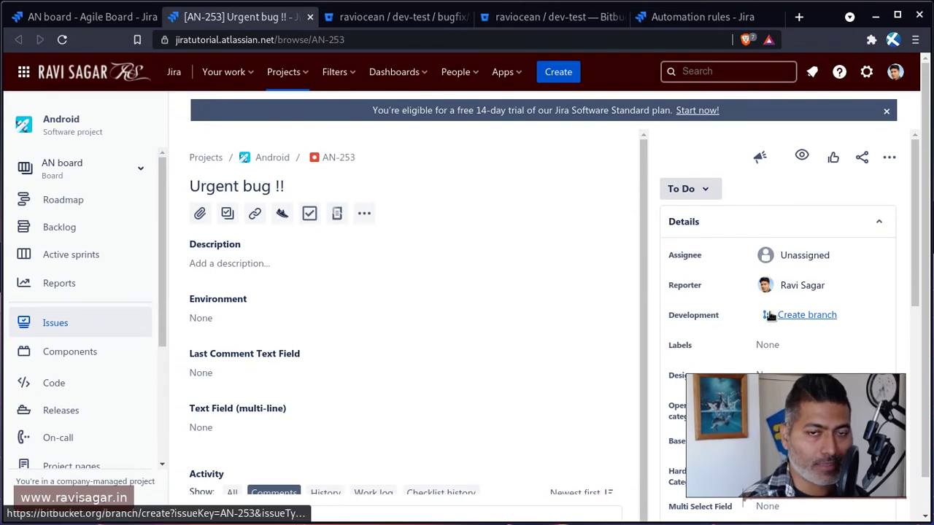
click(61, 41)
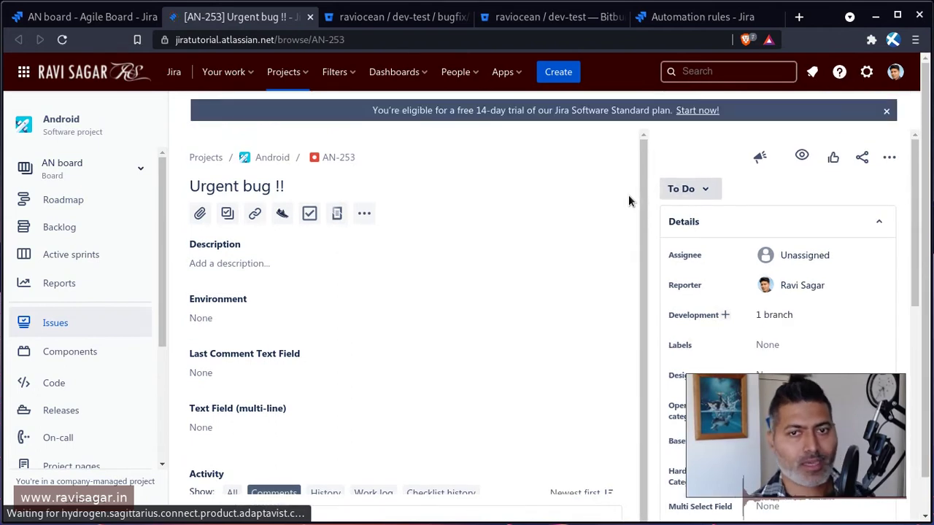
click(785, 322)
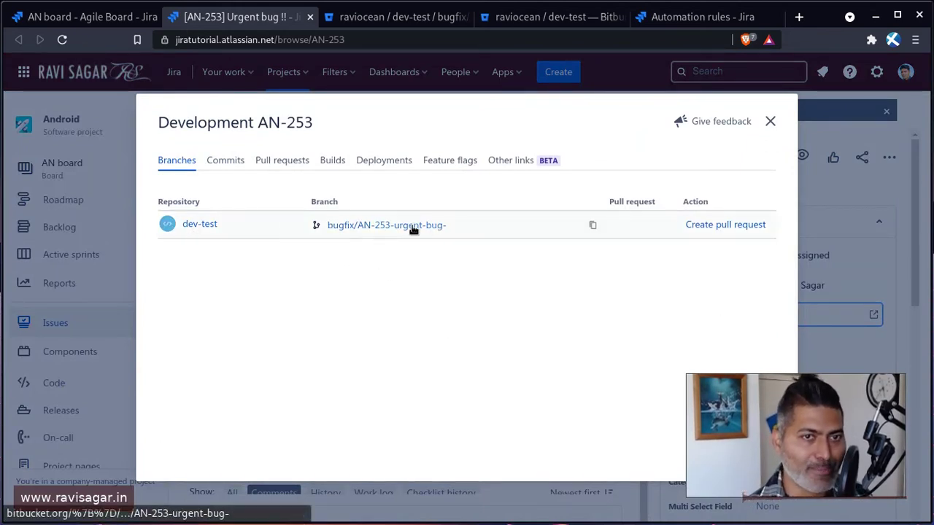
Review the commits, pull requests, builds, other links and branches in AN-253's development information, and close it
click(224, 162)
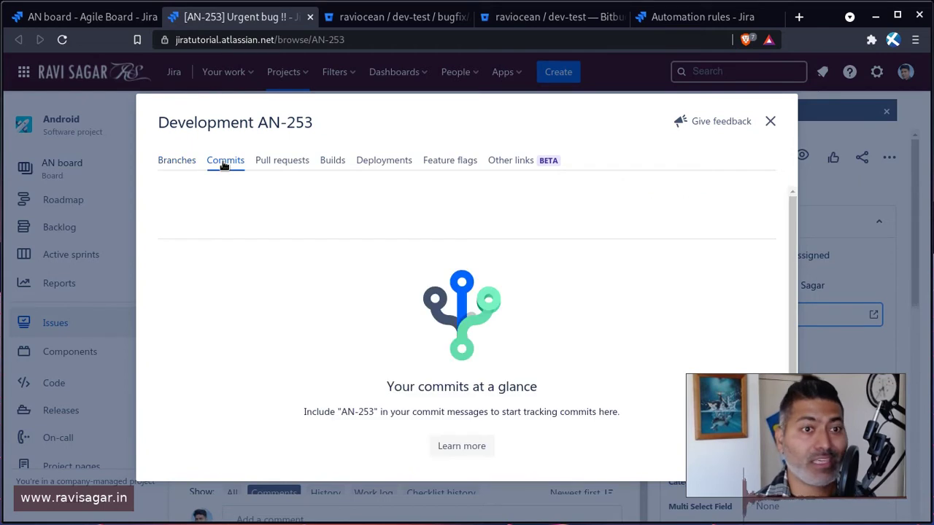
click(279, 164)
click(333, 162)
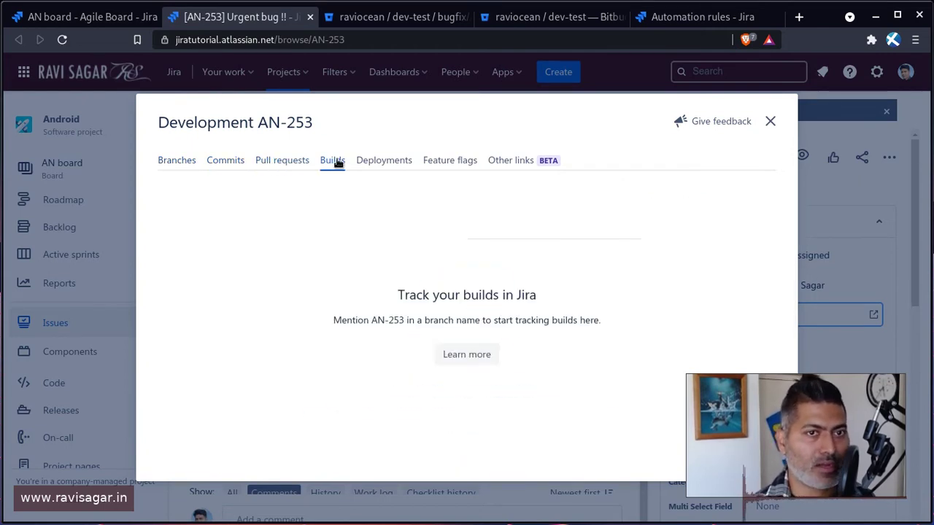
click(182, 163)
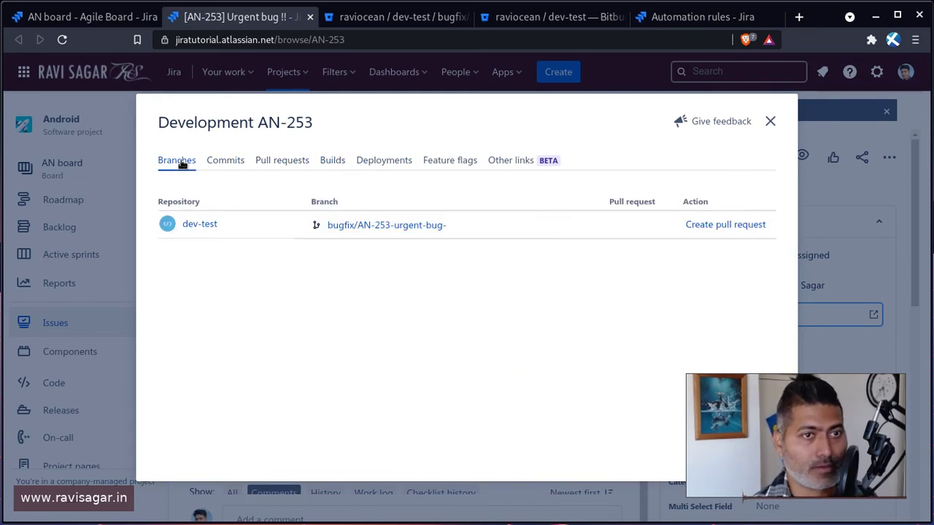
click(537, 160)
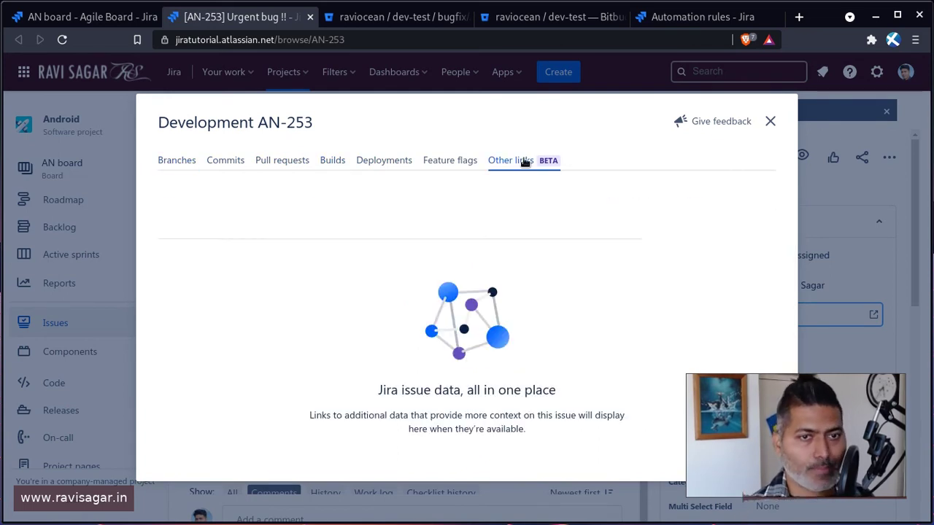
click(182, 165)
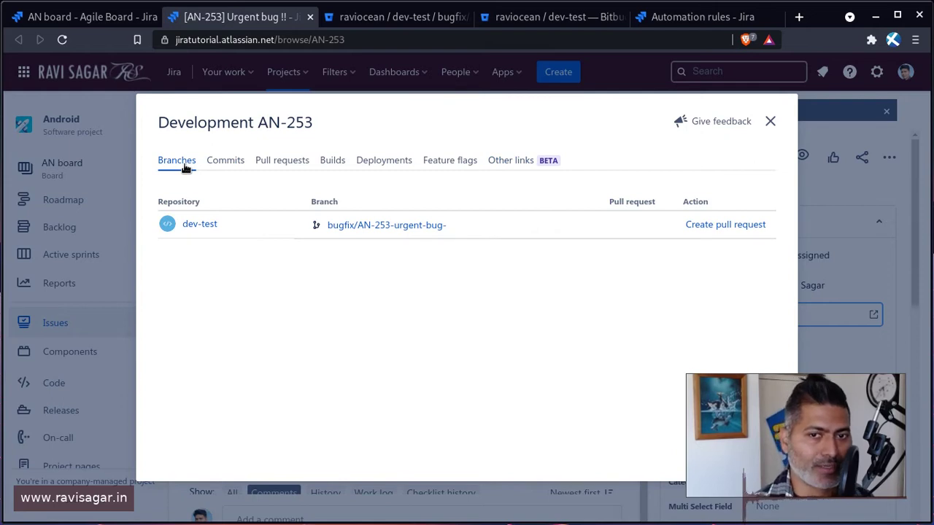
click(772, 122)
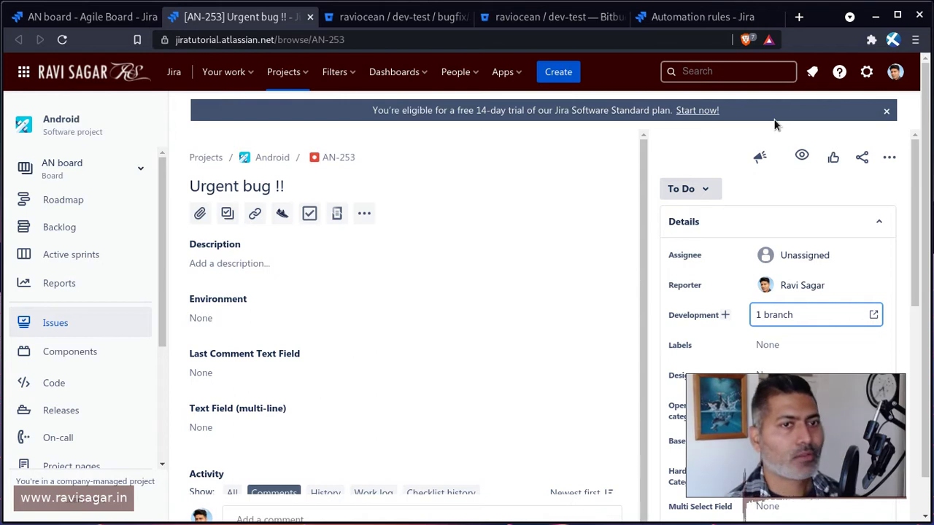
Switch back to Bitbucket and view the source files of the bugfix/AN-253-urgent-bug- branch
click(404, 18)
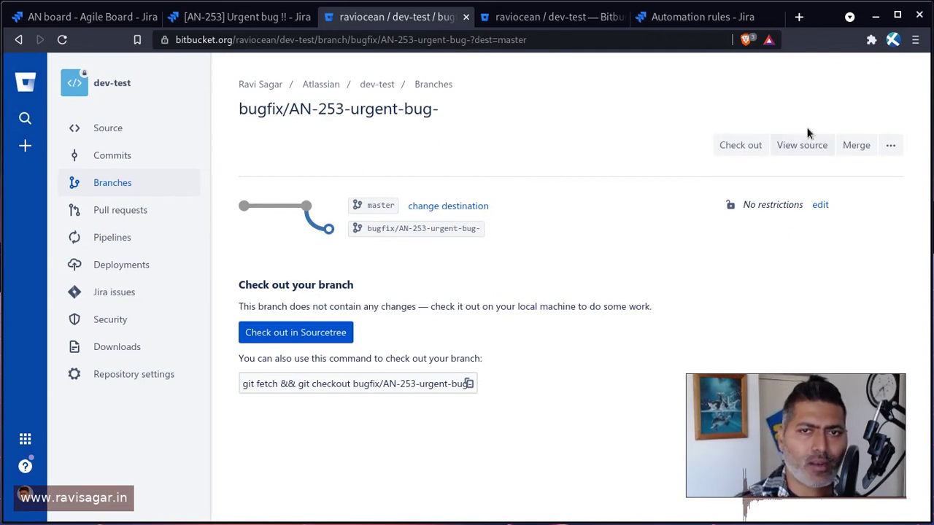
click(810, 150)
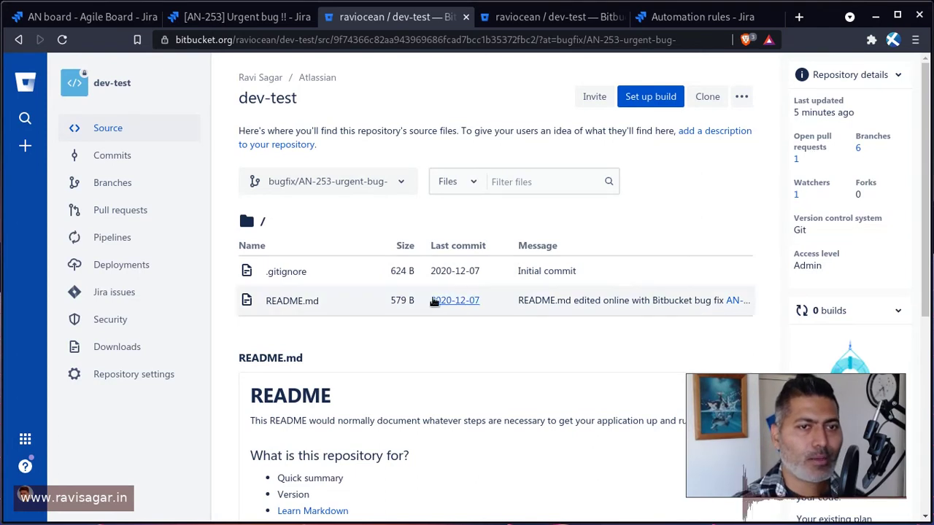
Open README.md on the bugfix branch for editing and add the line "These are my changes." after a blank line at its end
click(296, 300)
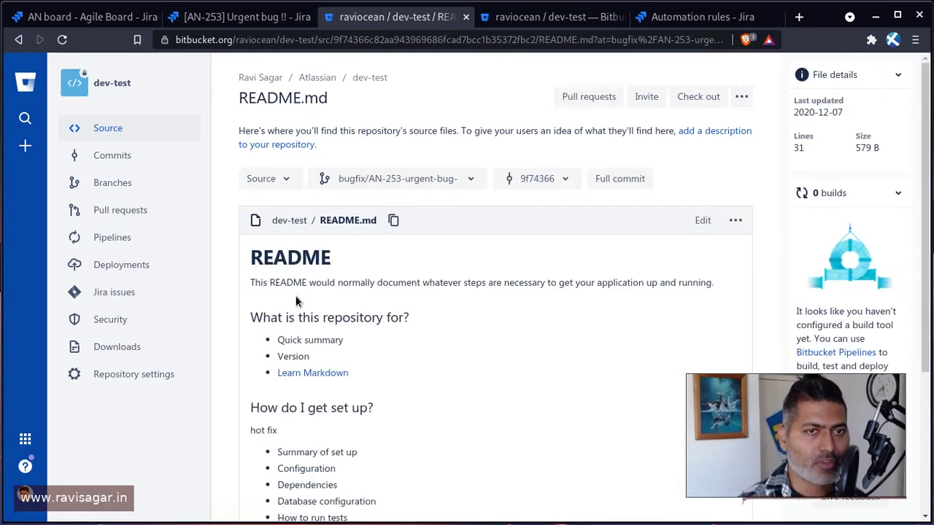
click(704, 220)
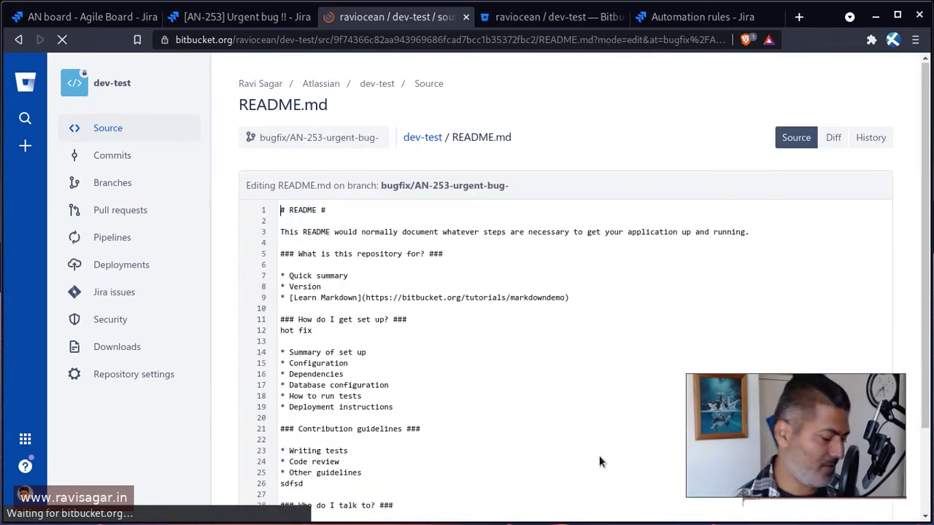
scroll(599, 455, down, 2)
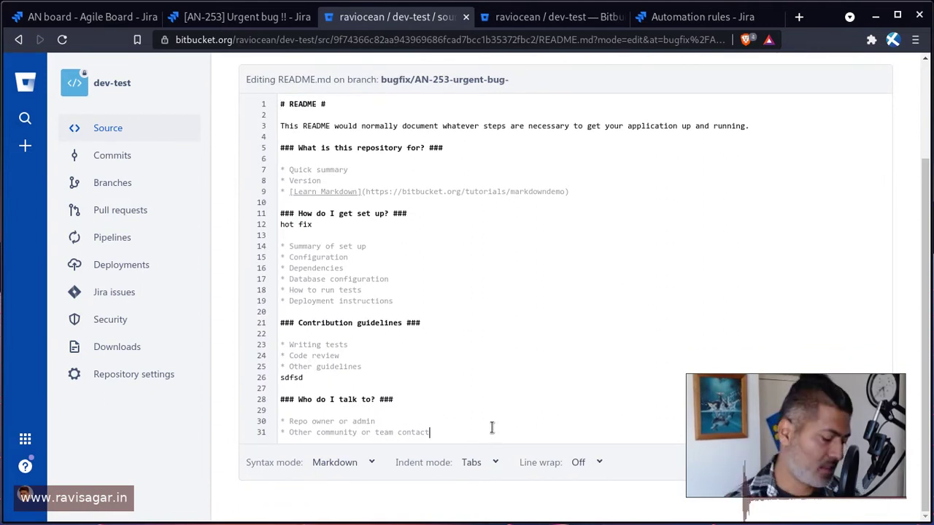
key(Return)
key(Return)
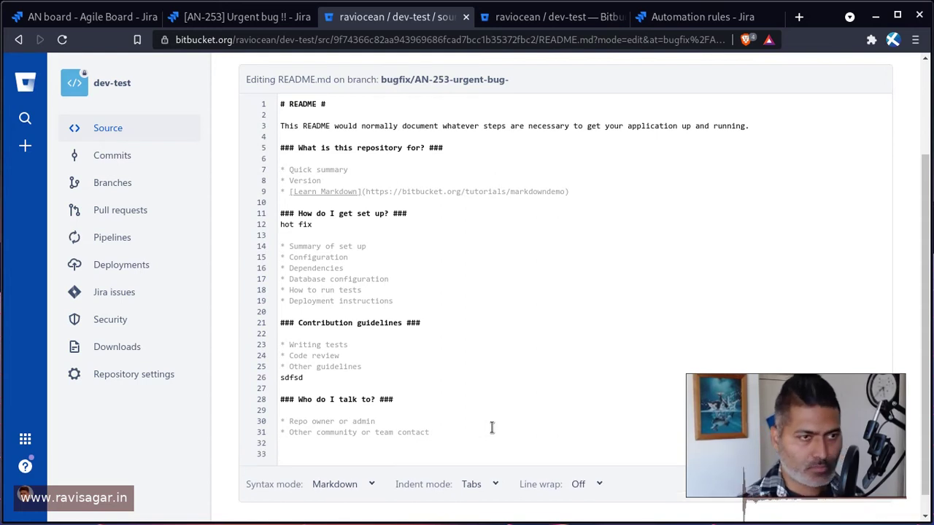
text(T)
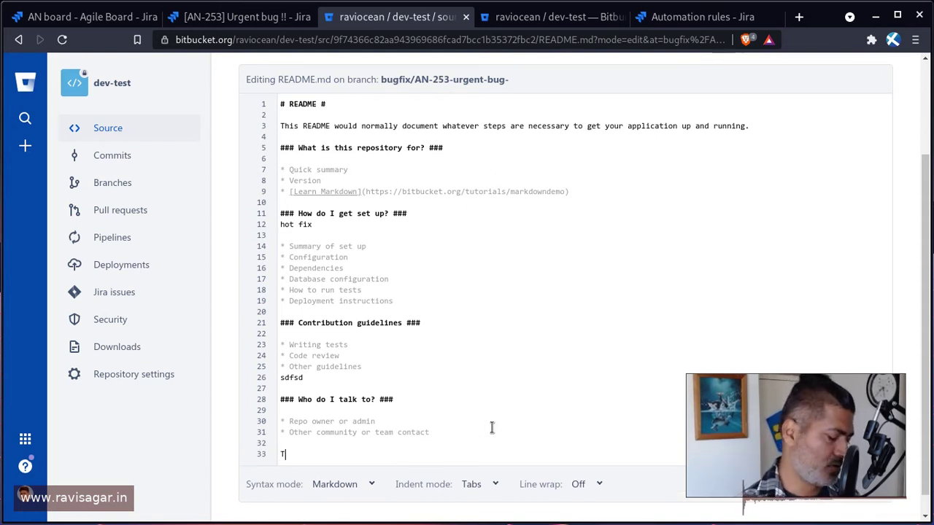
text(hese are )
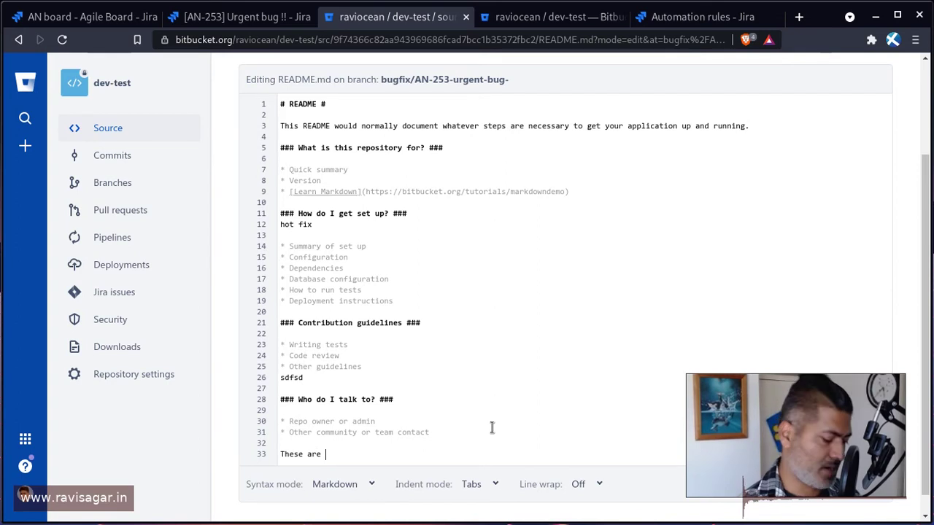
text(my changes)
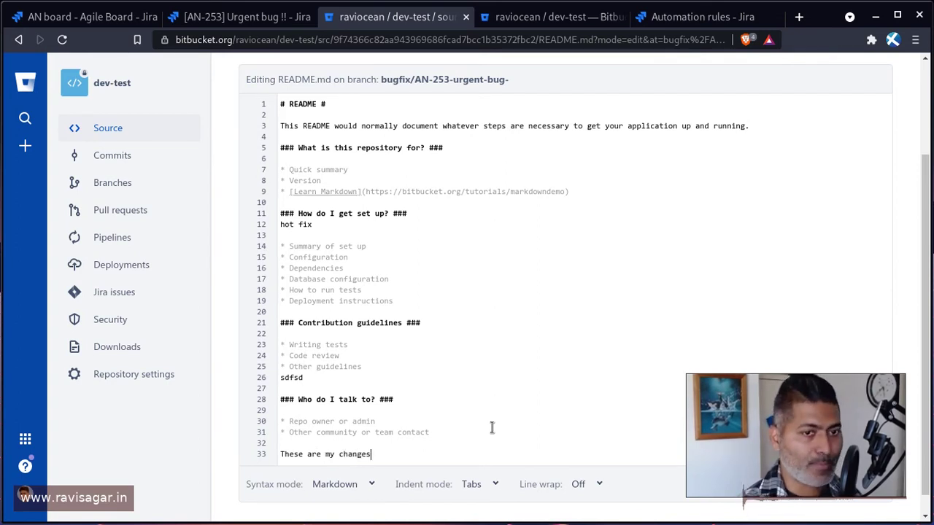
text(.)
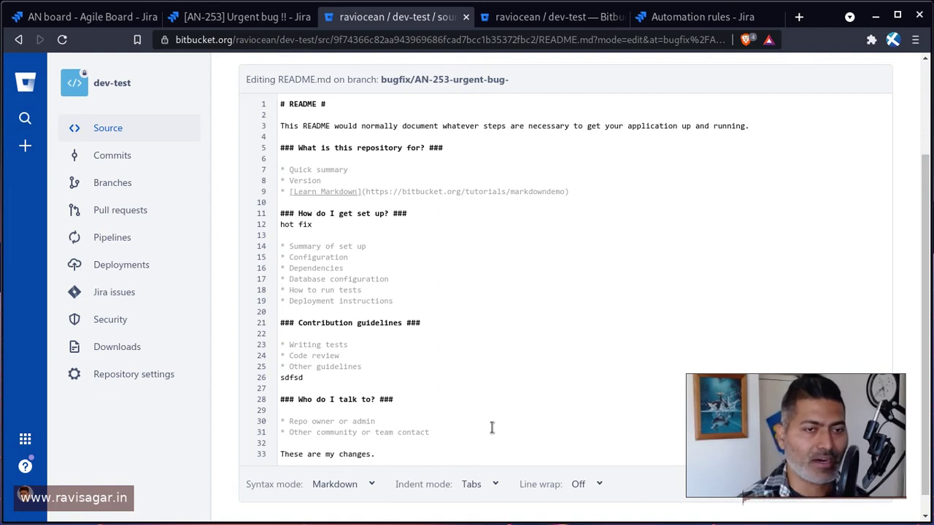
Commit the README.md edit with the message "README.md edited online with Bitbucket AN-253", without creating a pull request
scroll(569, 372, up, 2)
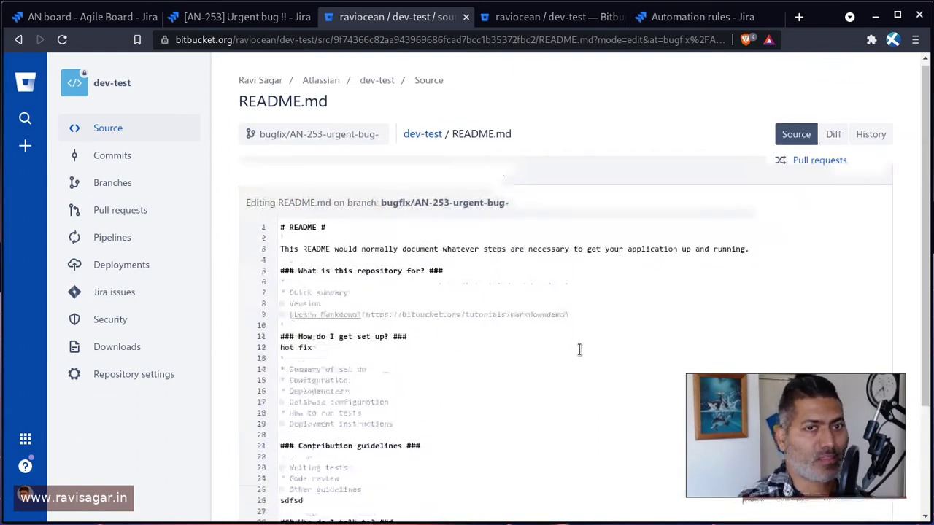
scroll(533, 214, down, 2)
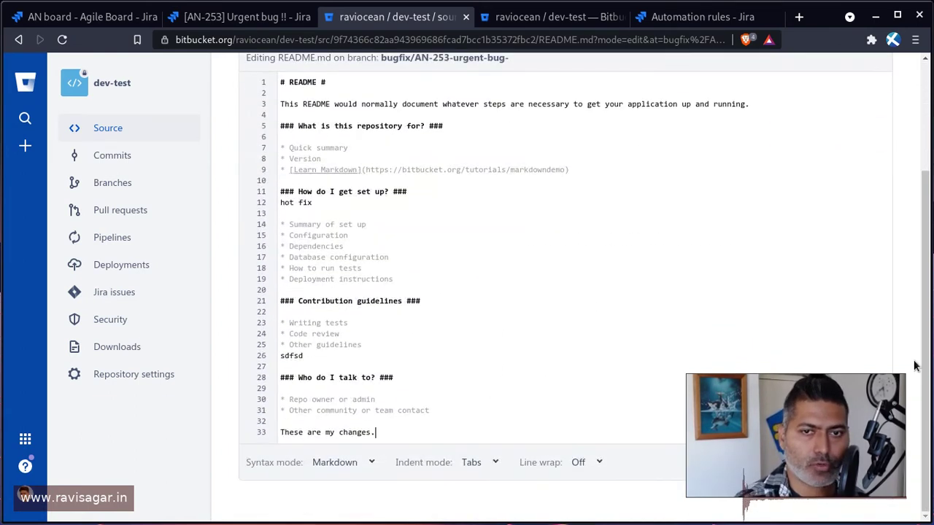
drag(827, 442, 171, 443)
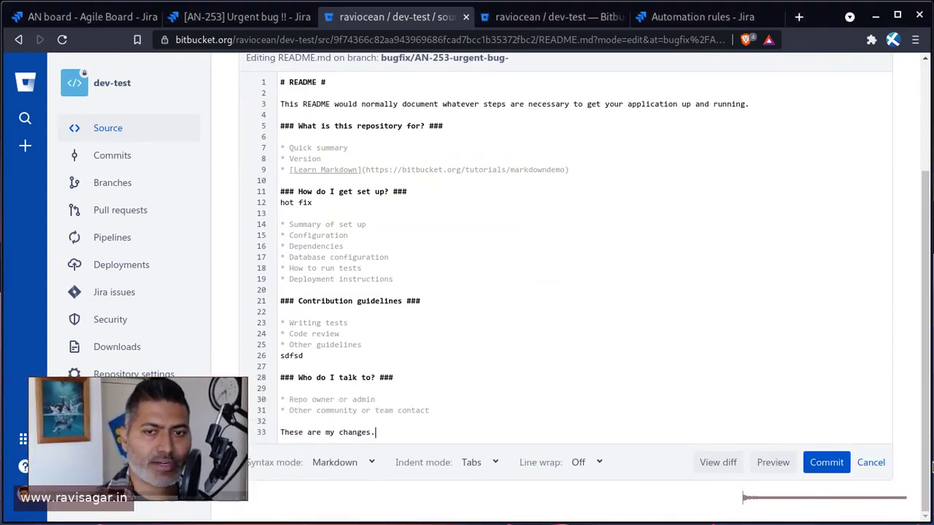
click(830, 464)
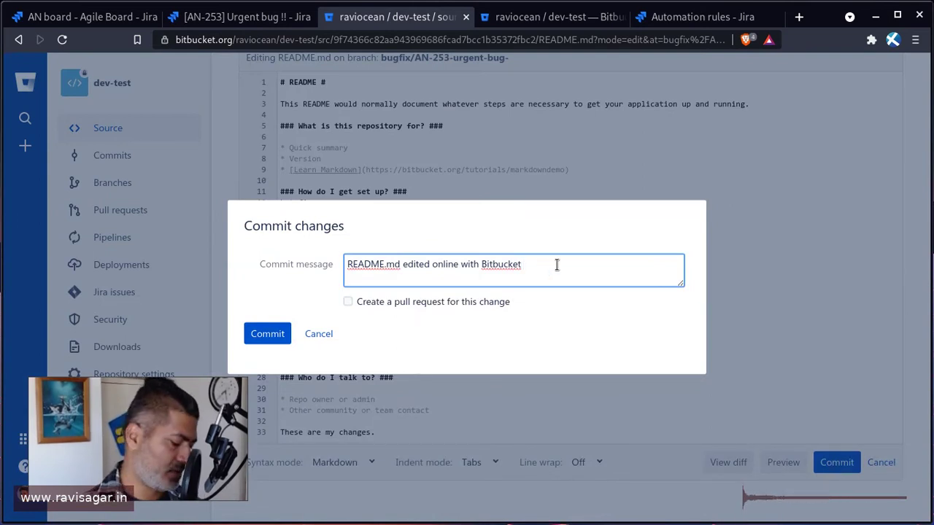
text(A)
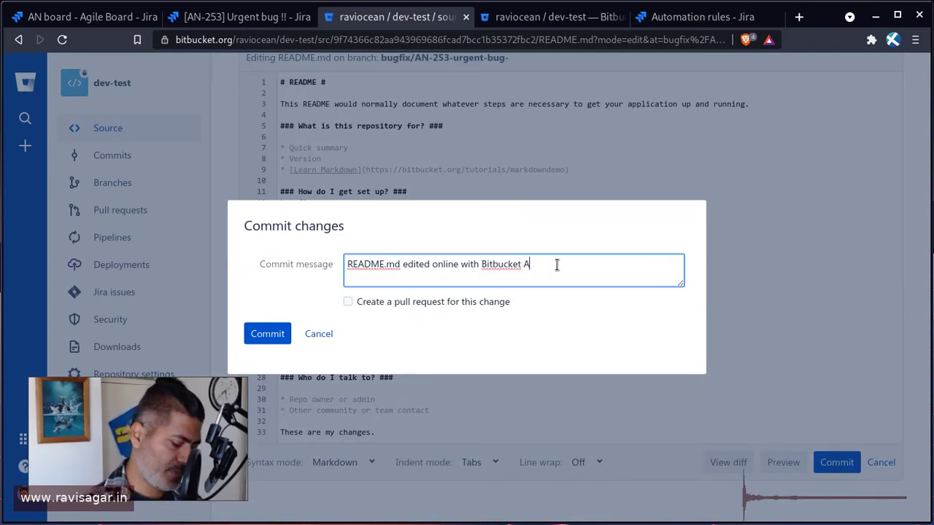
text(N)
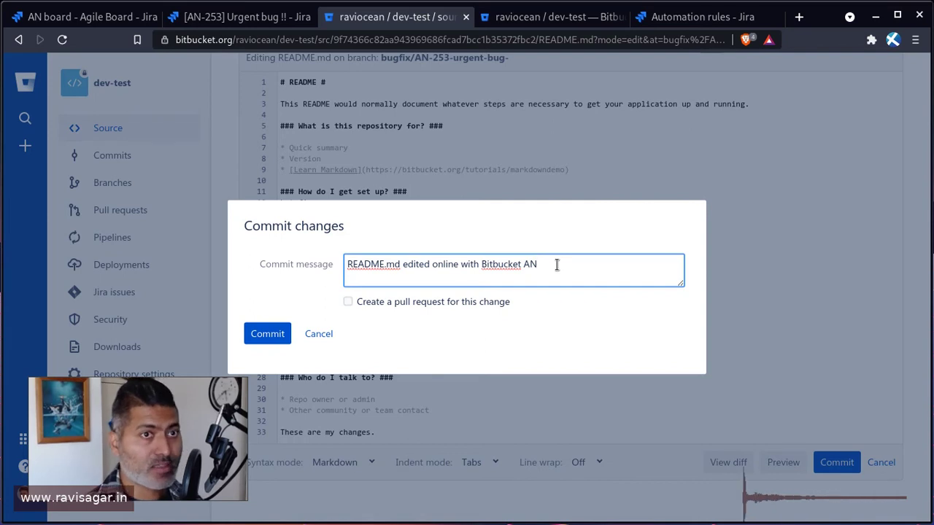
text(-2)
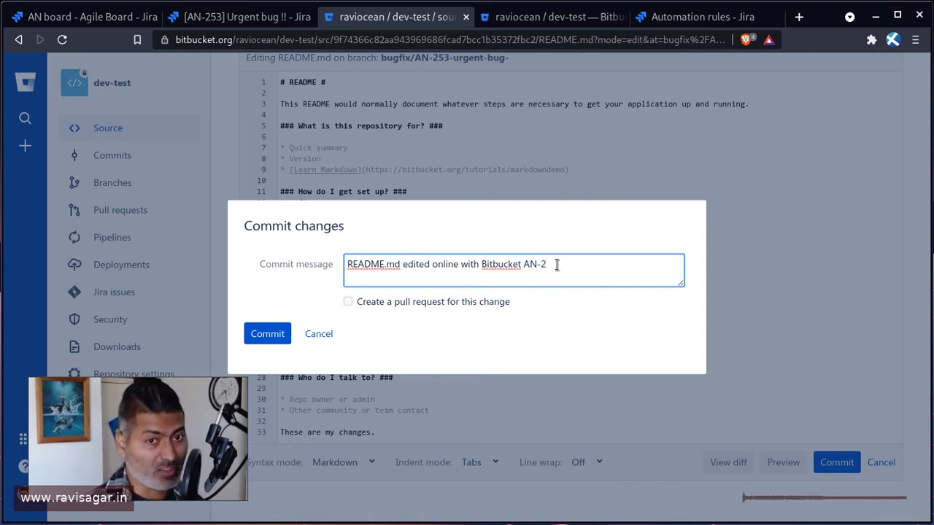
text(53)
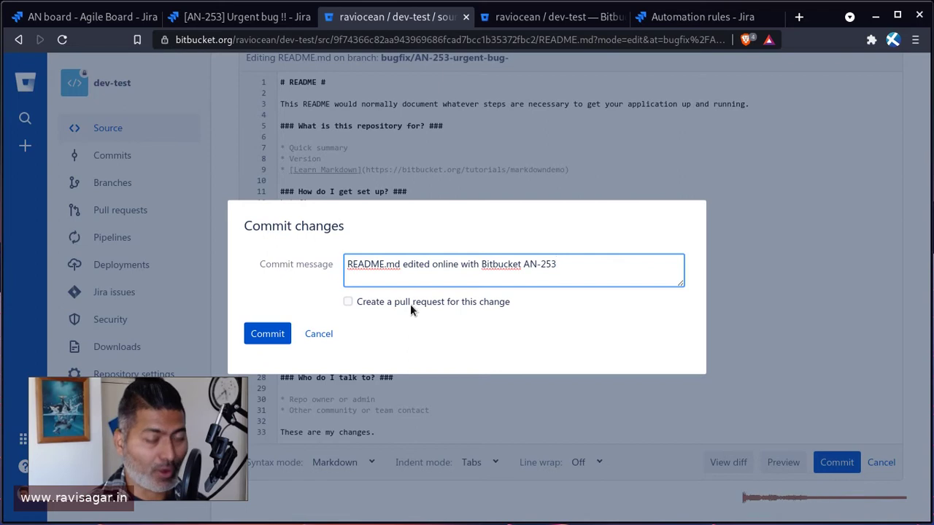
click(267, 339)
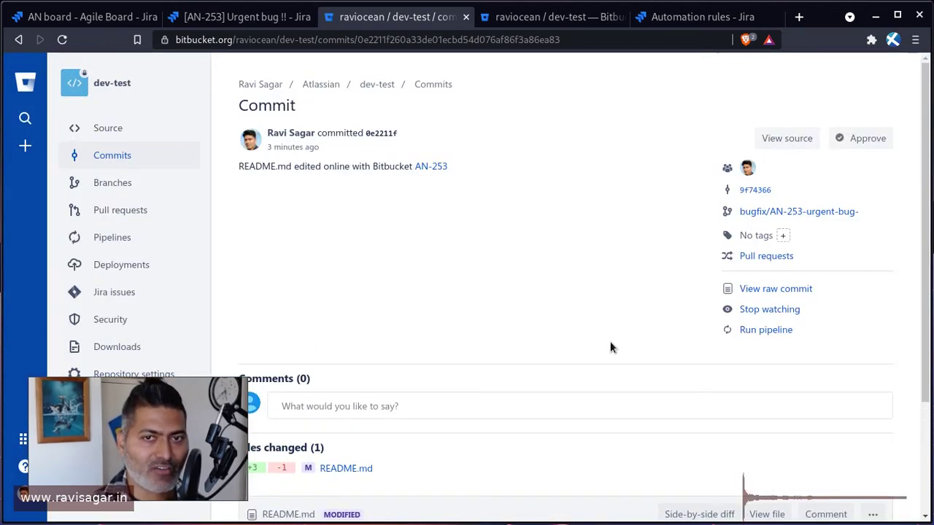
Switch to issue AN-253 in Jira, review the commits in its development information, and close it
click(245, 16)
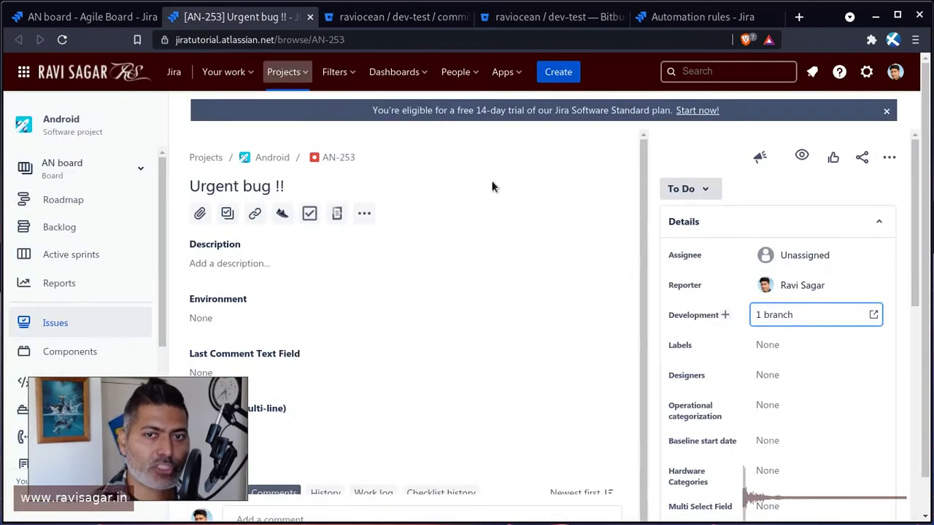
click(788, 315)
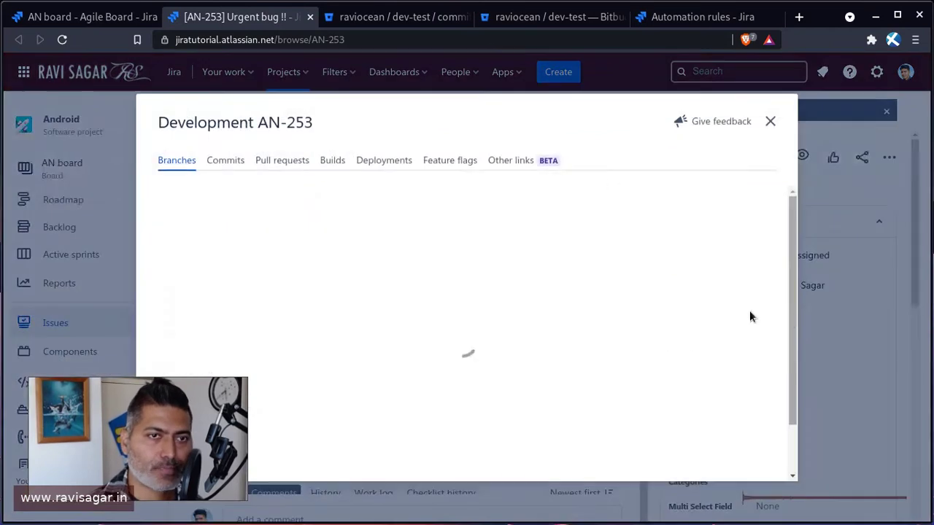
click(227, 161)
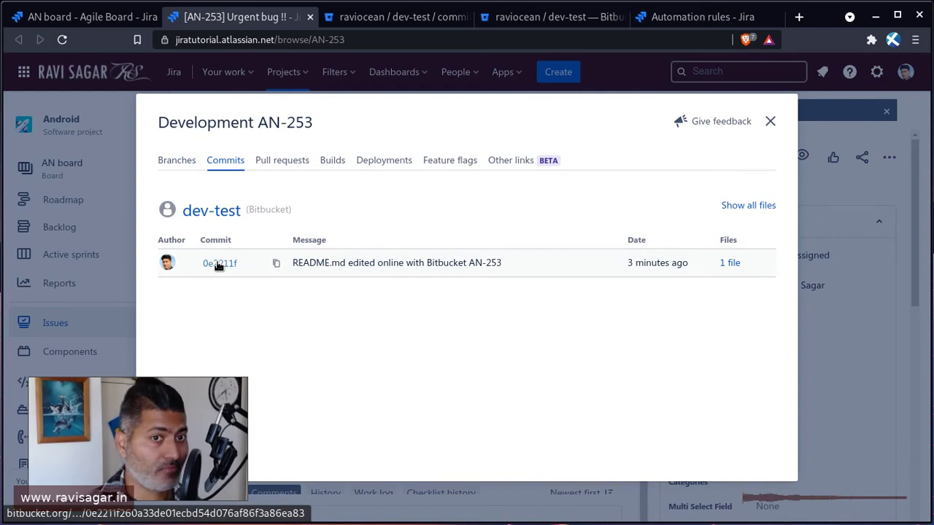
click(770, 122)
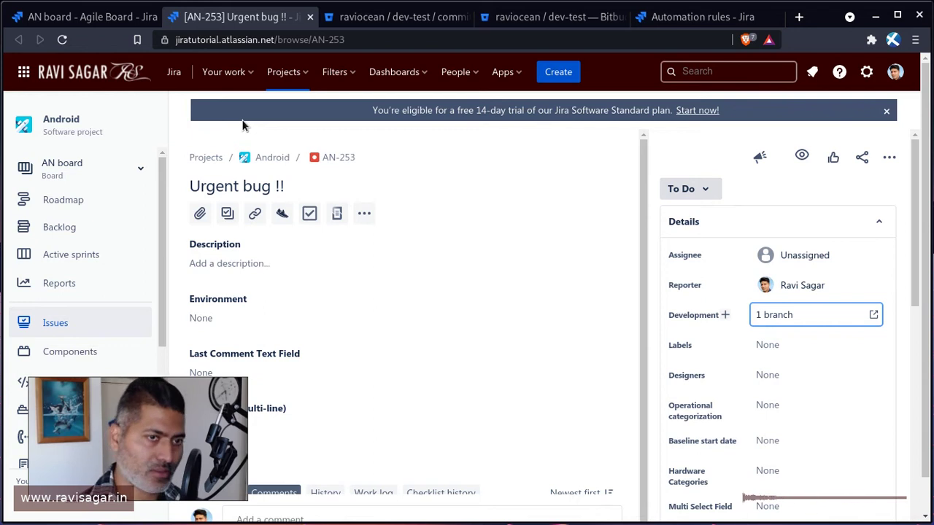
Switch to the pull-request-created automation rule in Jira and review its trigger and audit log action
click(382, 21)
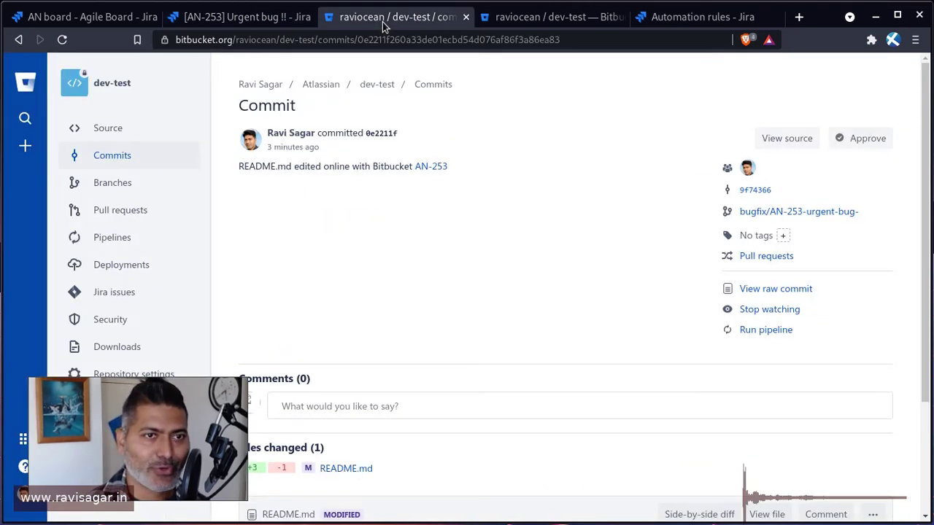
click(702, 22)
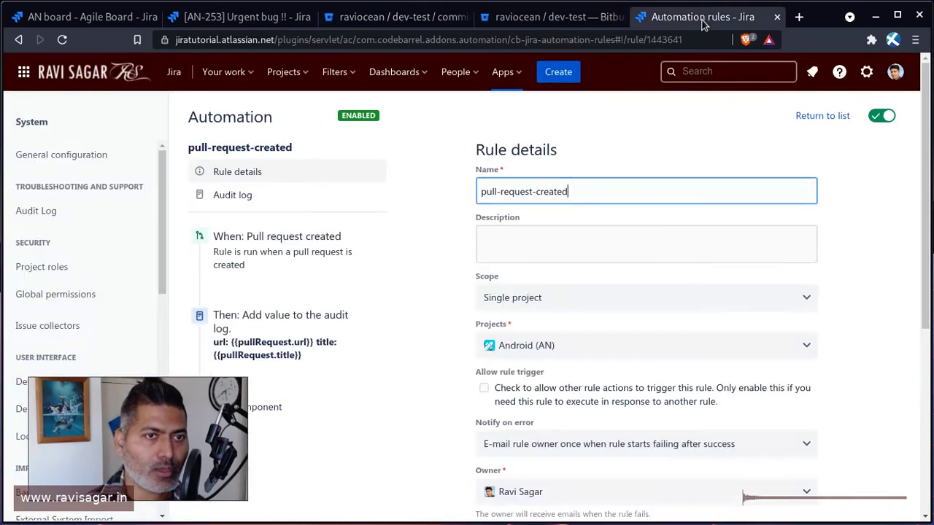
click(274, 257)
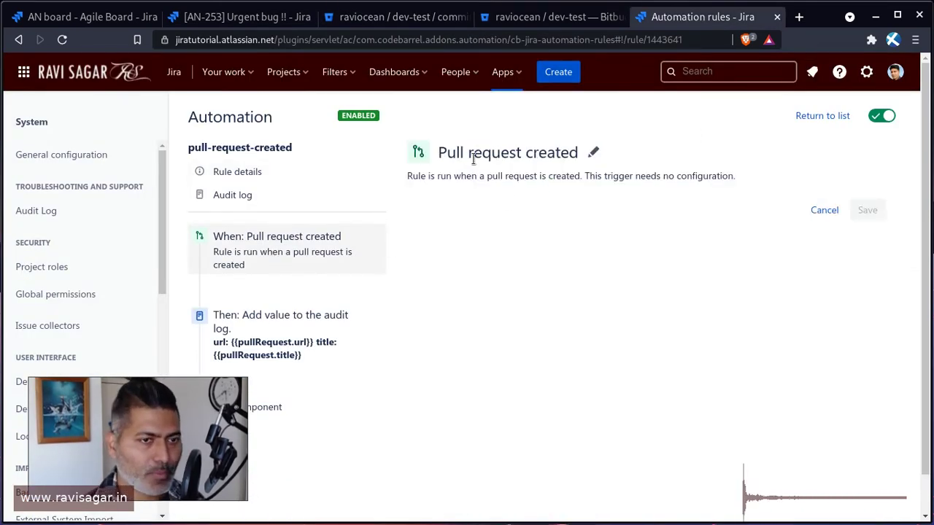
drag(150, 433, 807, 427)
click(264, 340)
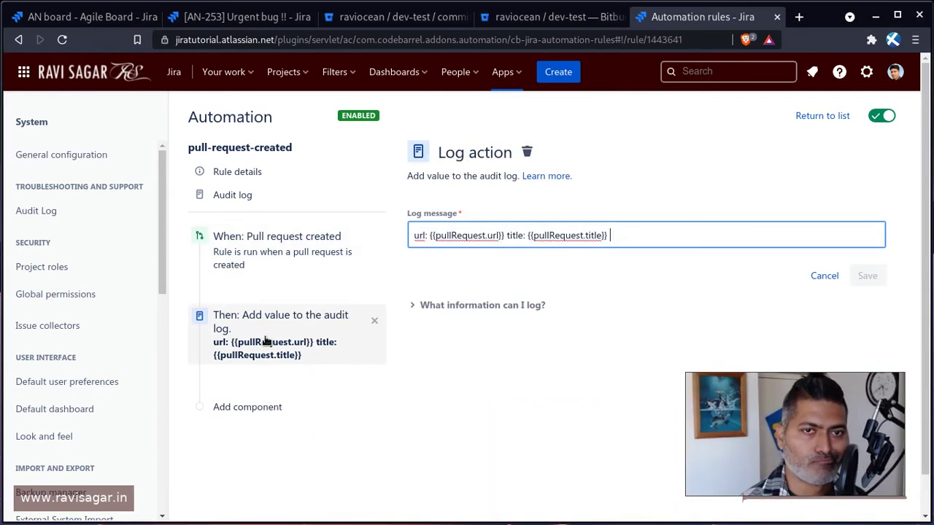
click(260, 256)
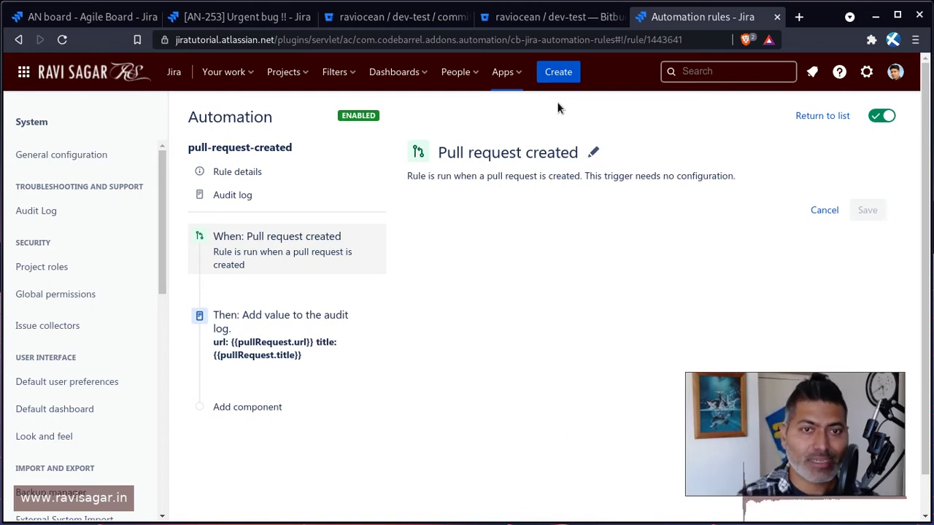
Copy the message of the rule's audit log action and add a new action component after it
click(312, 331)
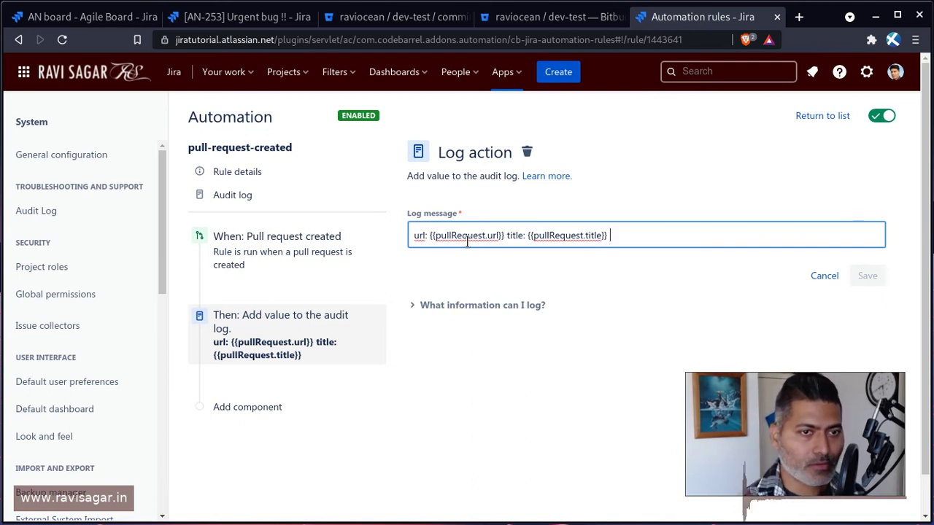
key(ctrl+a)
key(ctrl+c)
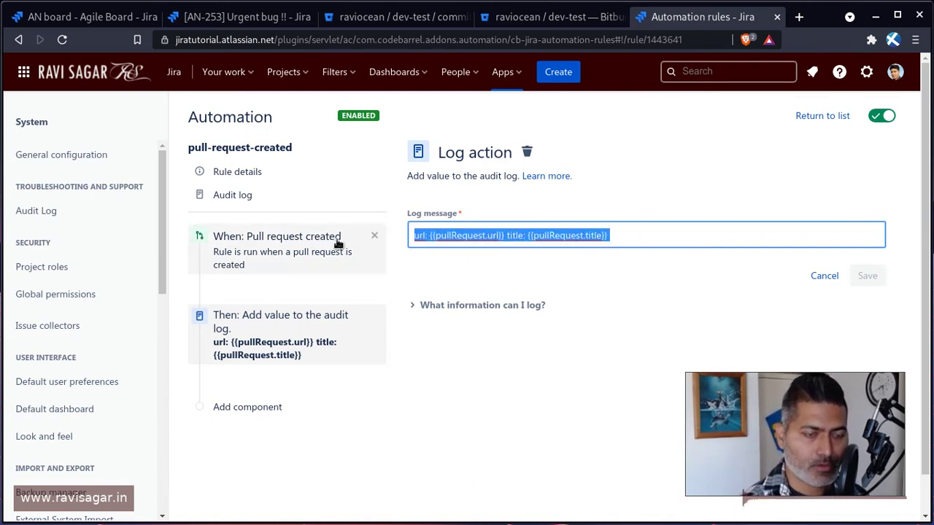
click(282, 409)
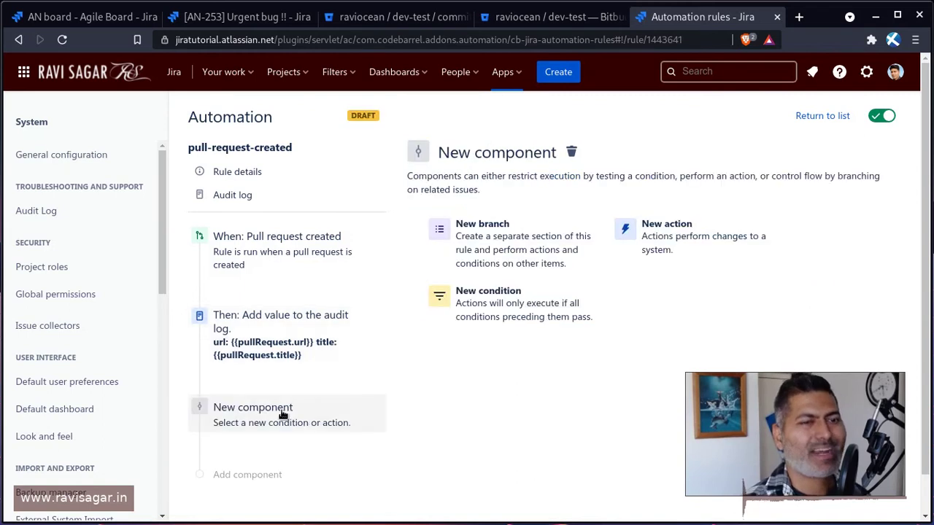
click(692, 249)
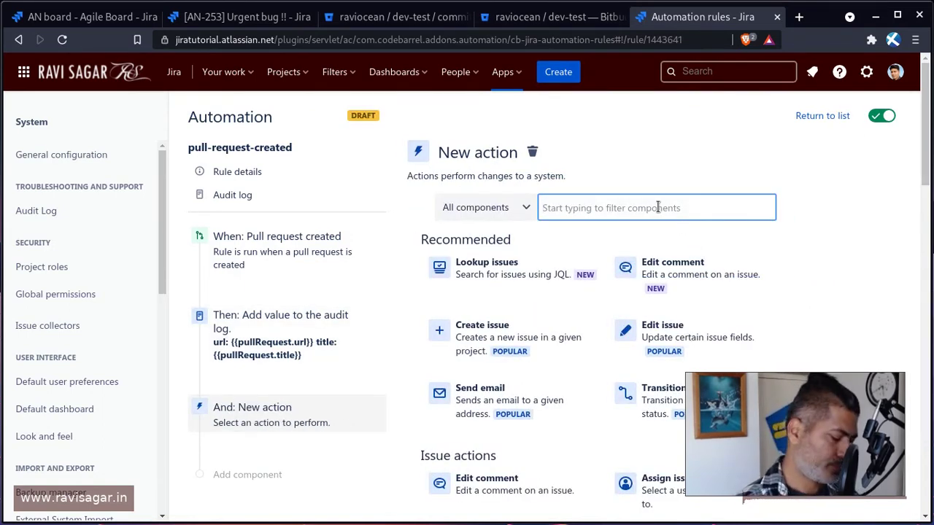
text(pul)
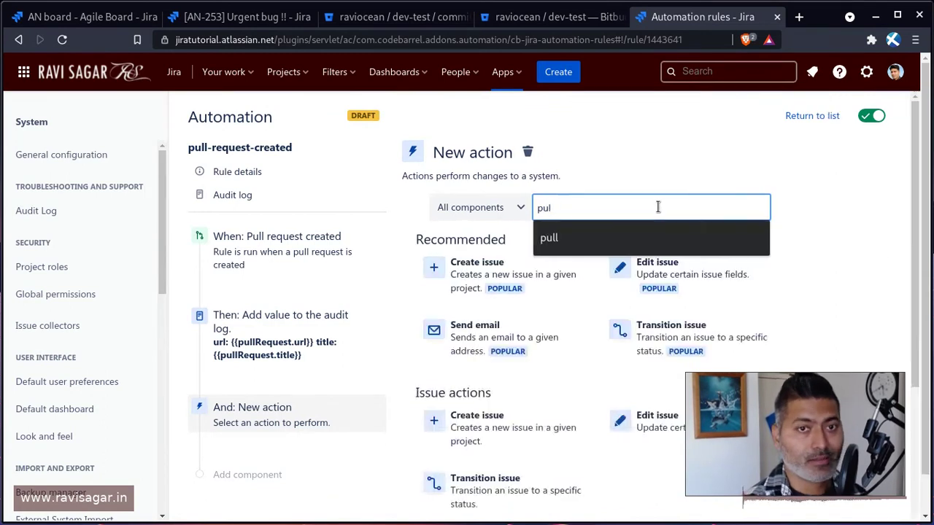
key(BackSpace)
key(BackSpace)
key(BackSpace)
text(slac)
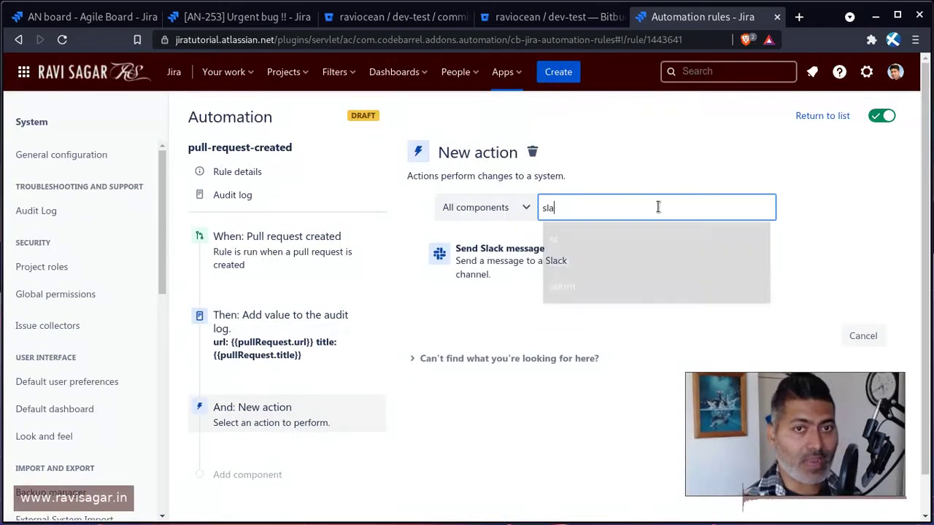
key(BackSpace)
key(BackSpace)
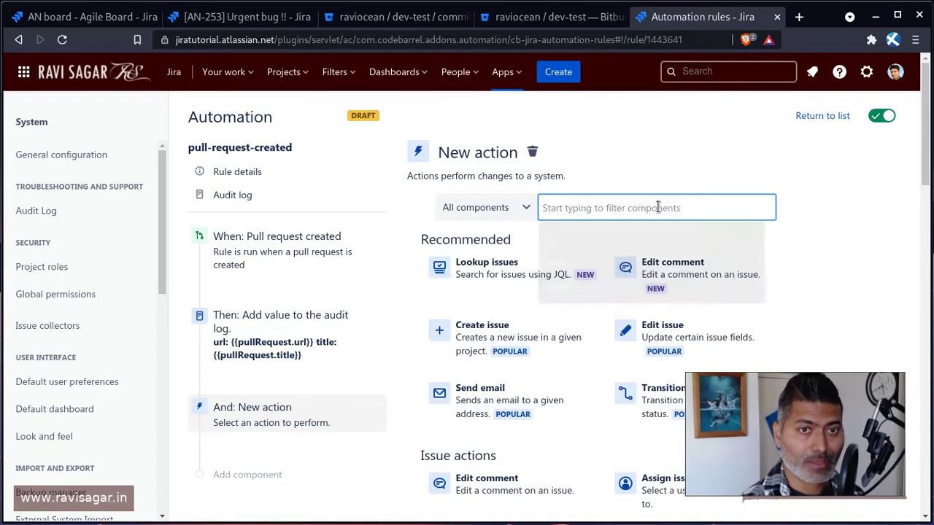
Set the new action to Comment on issue and paste the copied audit log message as its comment
text(comme)
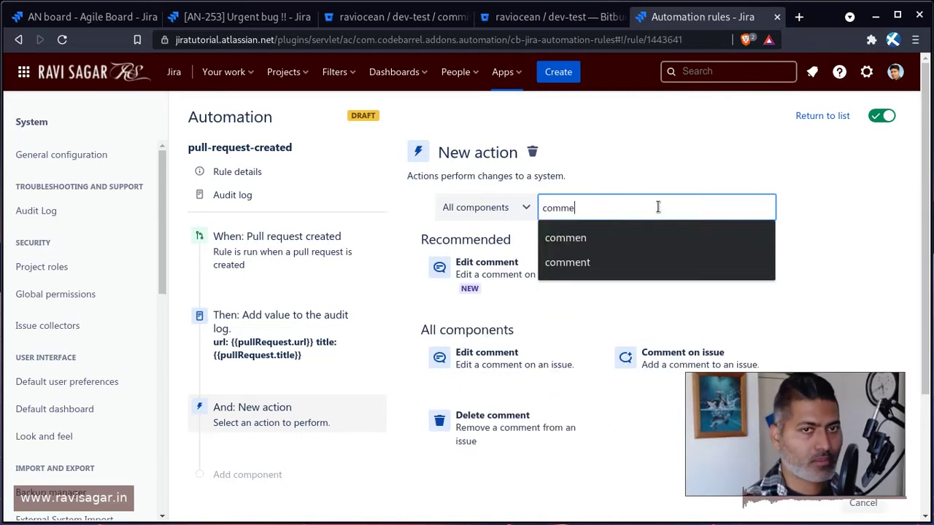
click(545, 318)
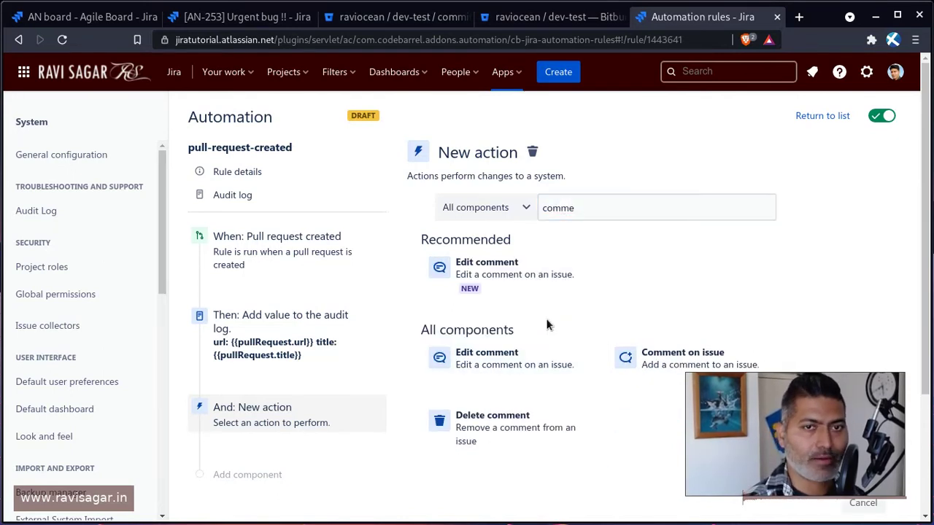
click(601, 208)
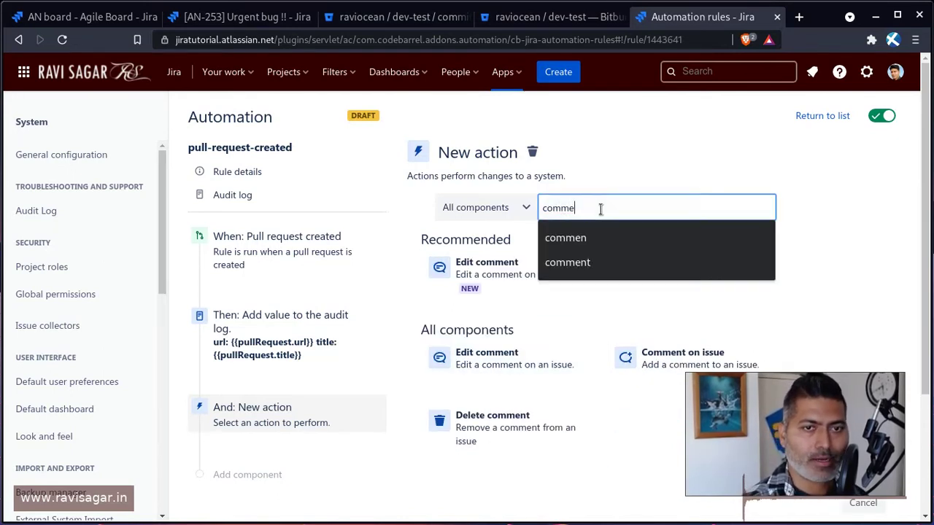
click(650, 361)
click(550, 258)
key(ctrl+v)
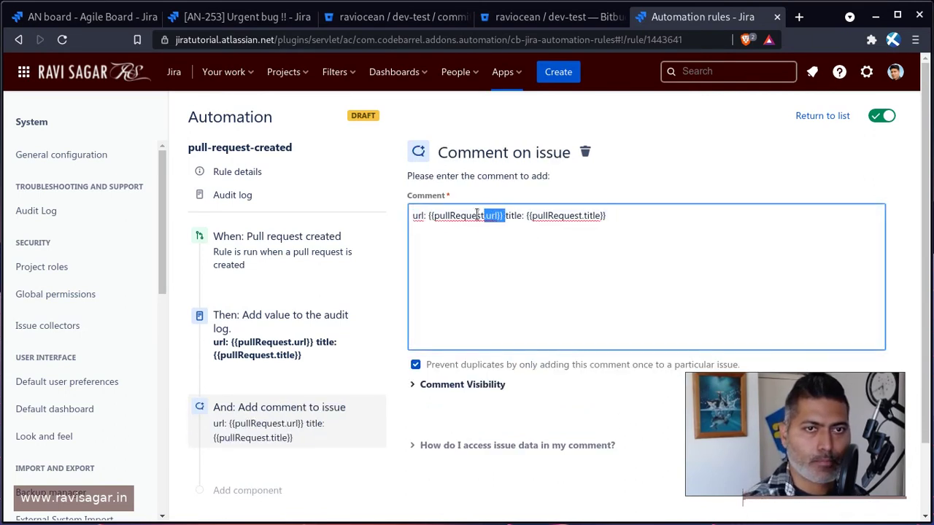
Rearrange the comment into two lines: "Title: {{pullRequest.title}}" followed by "Url: {{pullRequest.url}}"
key(BackSpace)
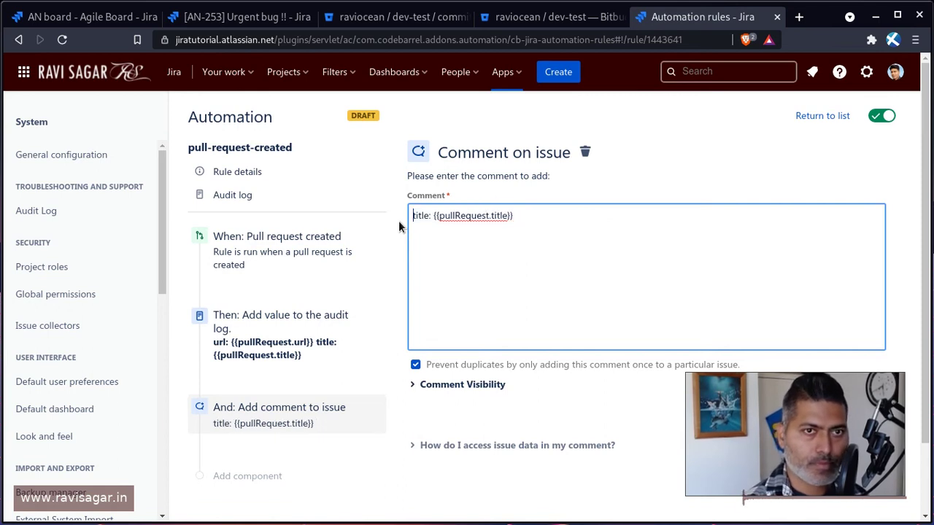
key(Delete)
text(T)
key(End)
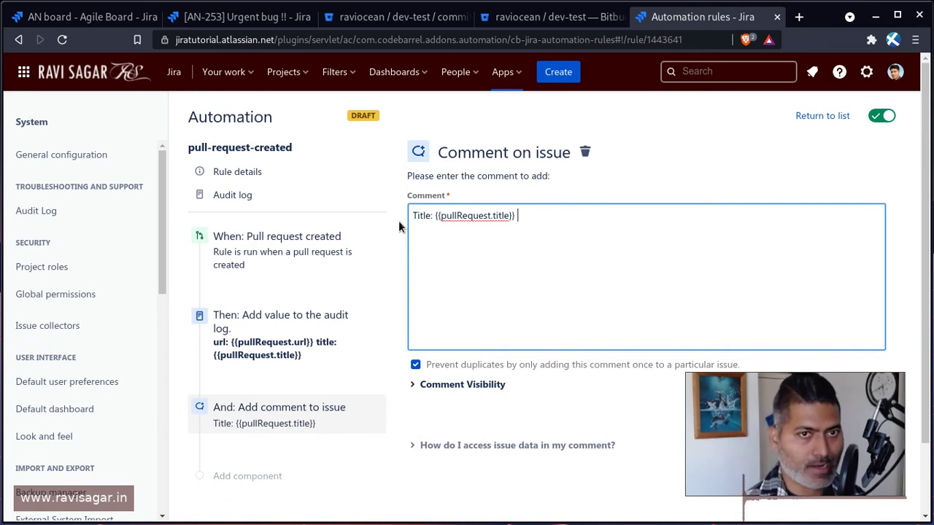
key(Return)
text(url: {{pullRequest.url}})
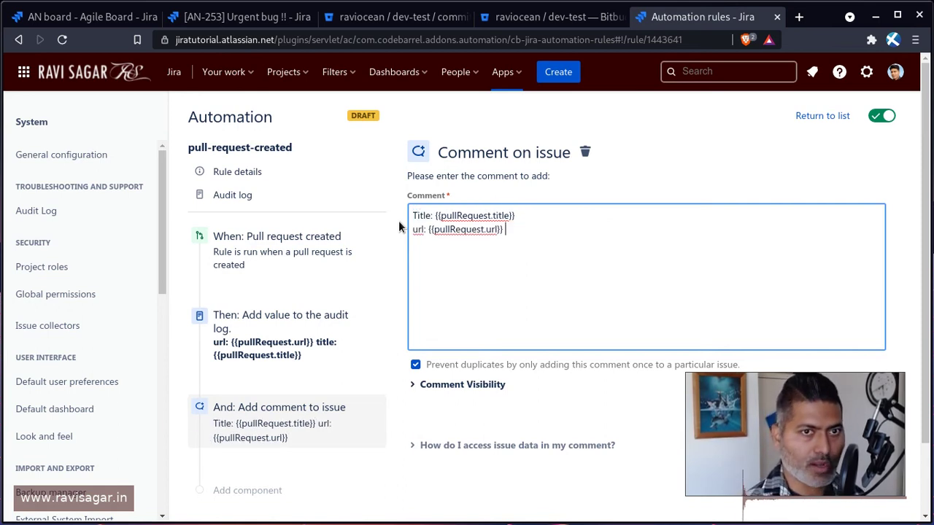
key(Home)
key(Delete)
text(U)
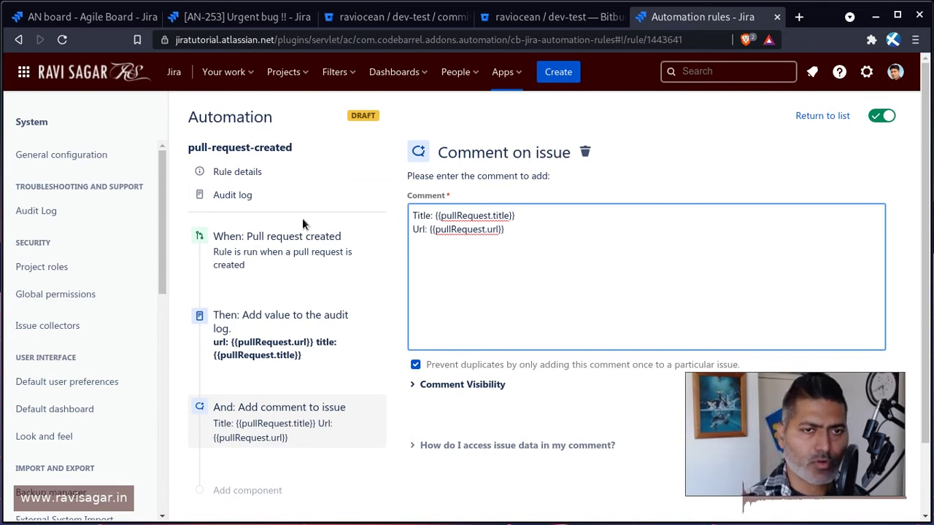
Save the comment action and publish the rule changes, checking the latest entry in the rule's audit log
scroll(580, 221, down, 2)
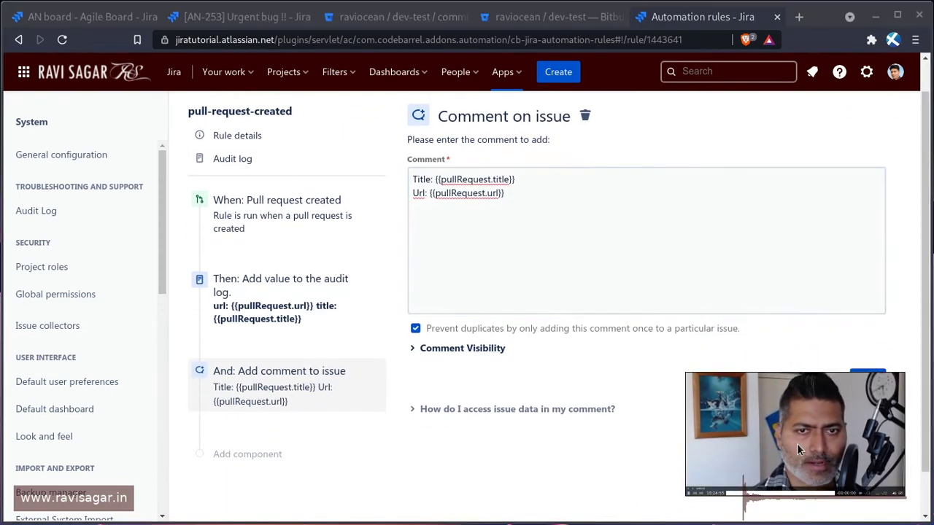
click(868, 332)
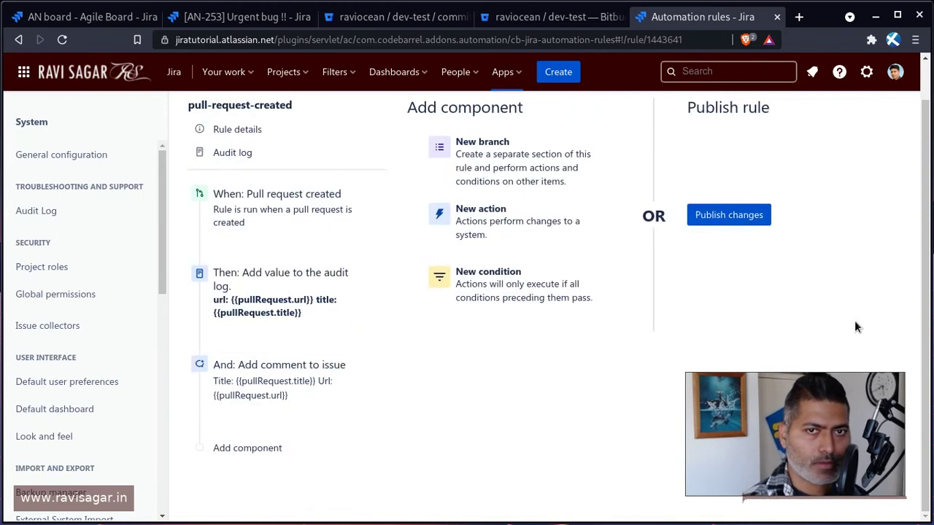
click(727, 215)
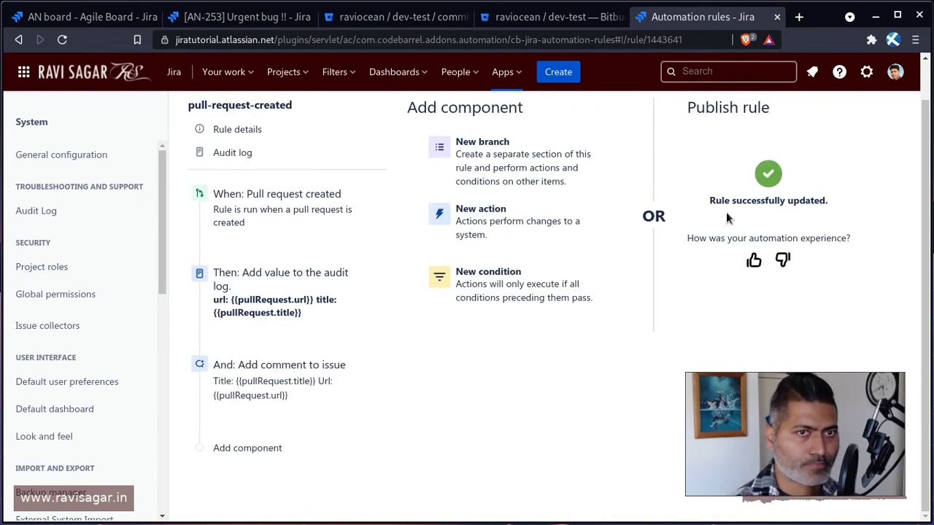
click(277, 157)
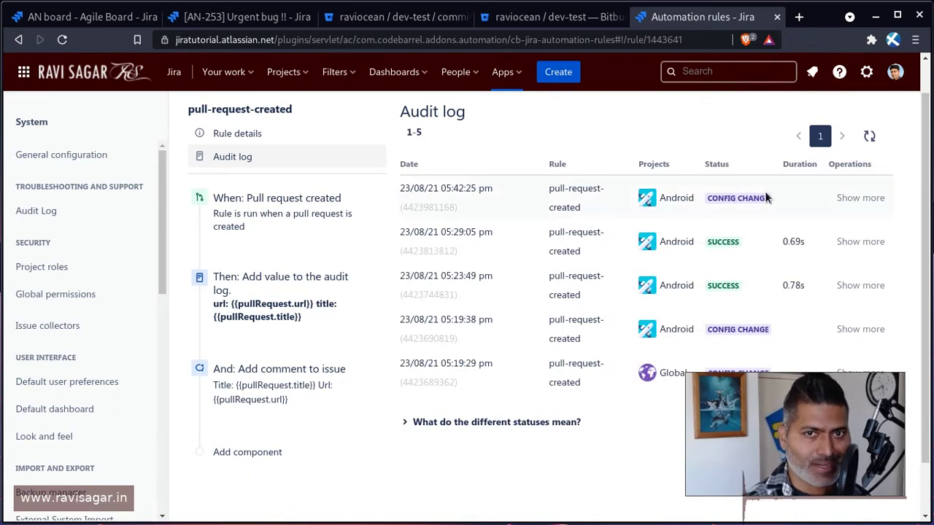
triple_click(749, 201)
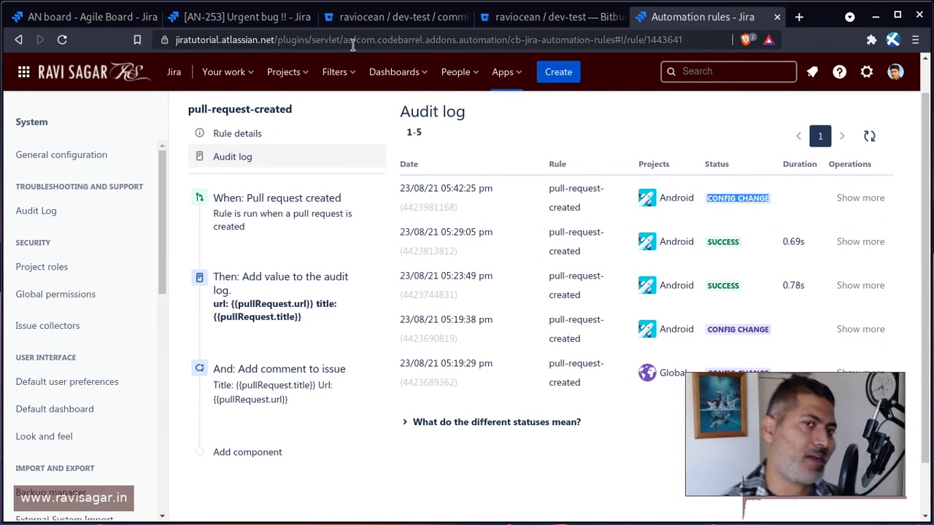
Switch to issue AN-253 and check the pull requests in its development information, closing it without creating one
click(248, 24)
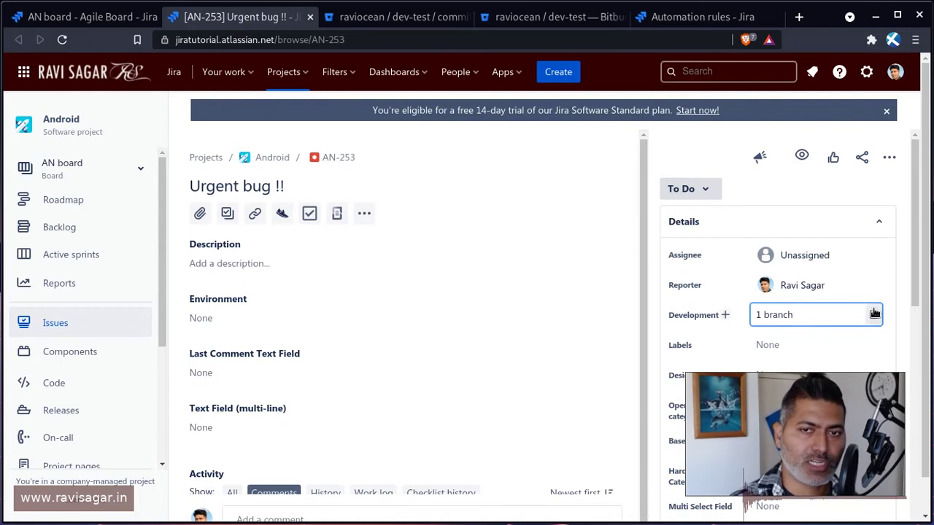
click(814, 314)
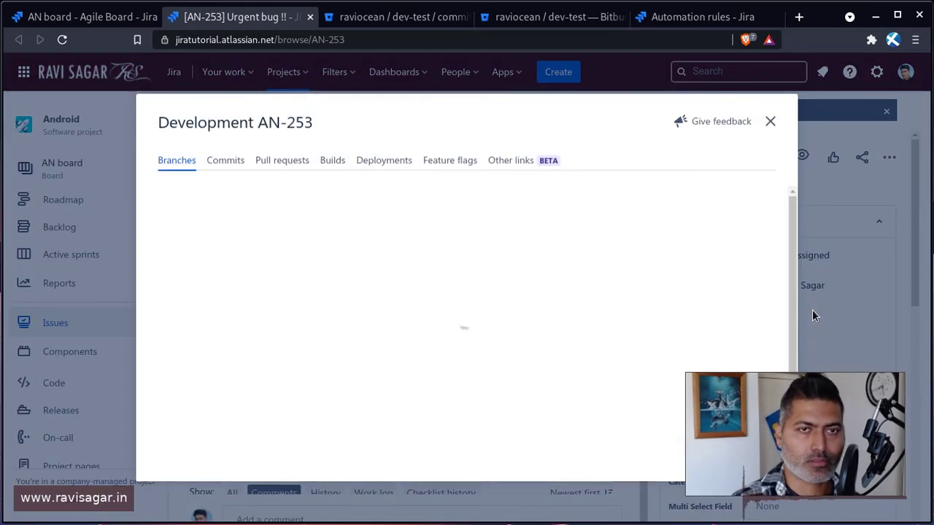
click(286, 161)
scroll(485, 357, down, 1)
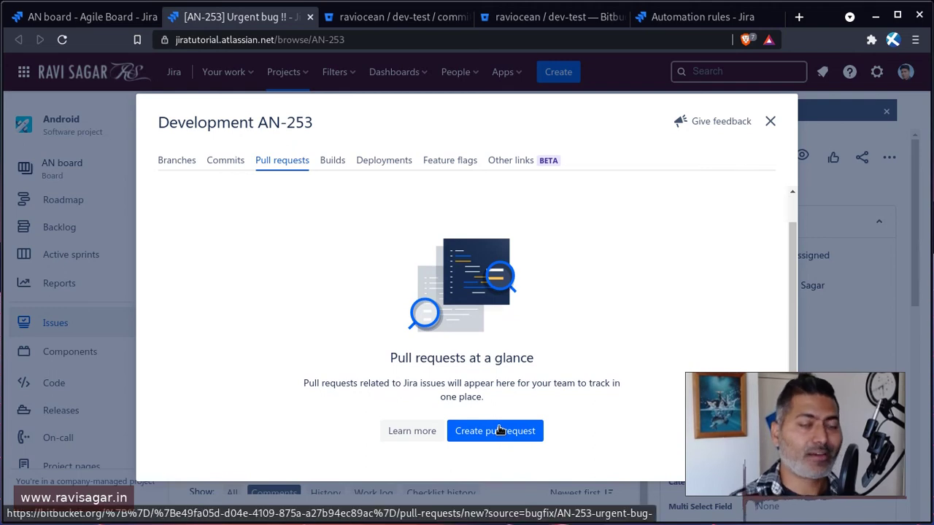
click(769, 122)
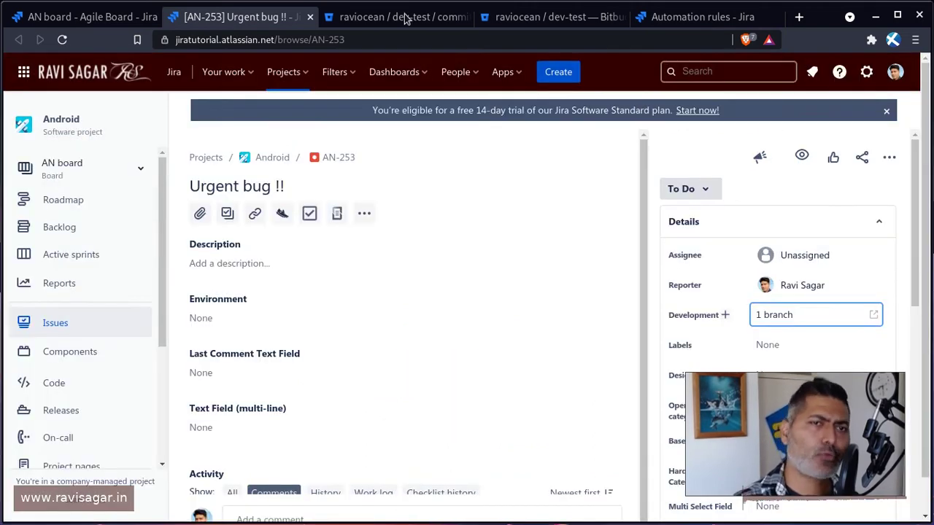
Switch to Bitbucket and create a pull request from bugfix/AN-253-urgent-bug- to master with the description "Fixing the bug"
click(400, 17)
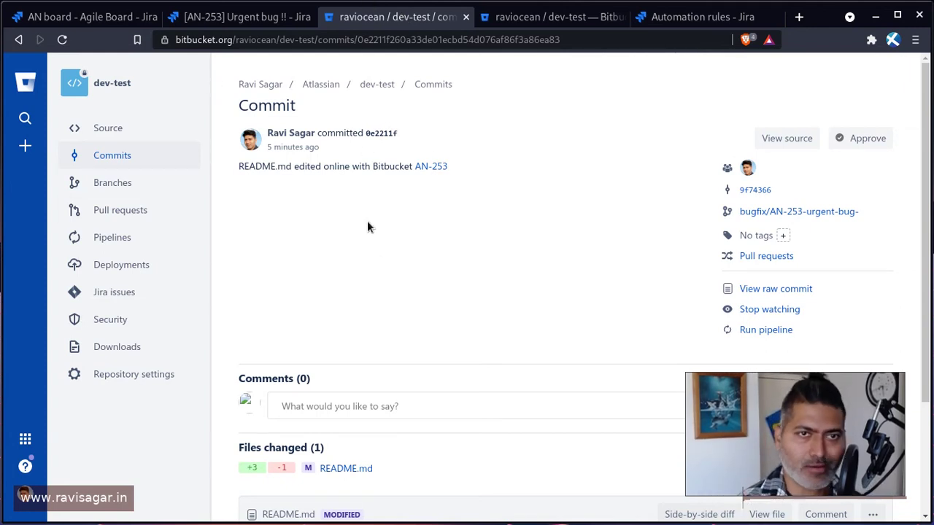
click(121, 211)
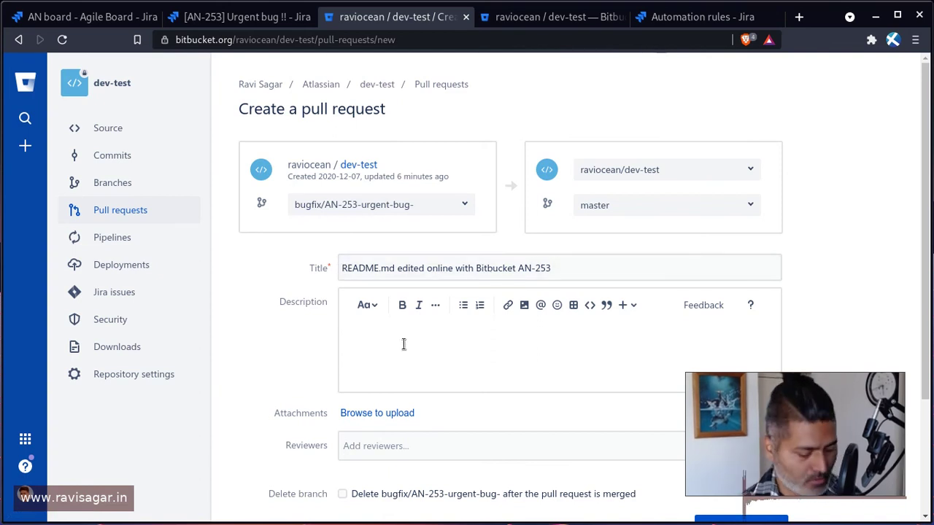
text(Fix)
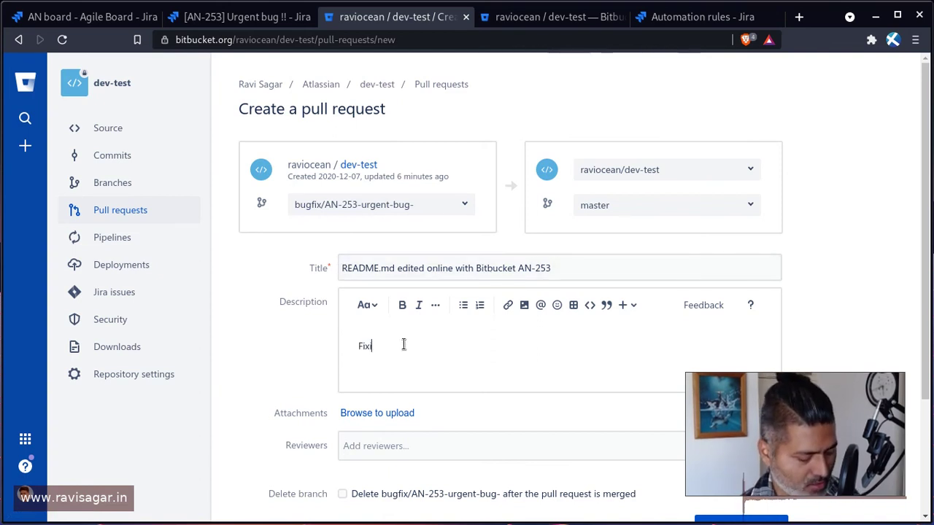
text(ing the bug)
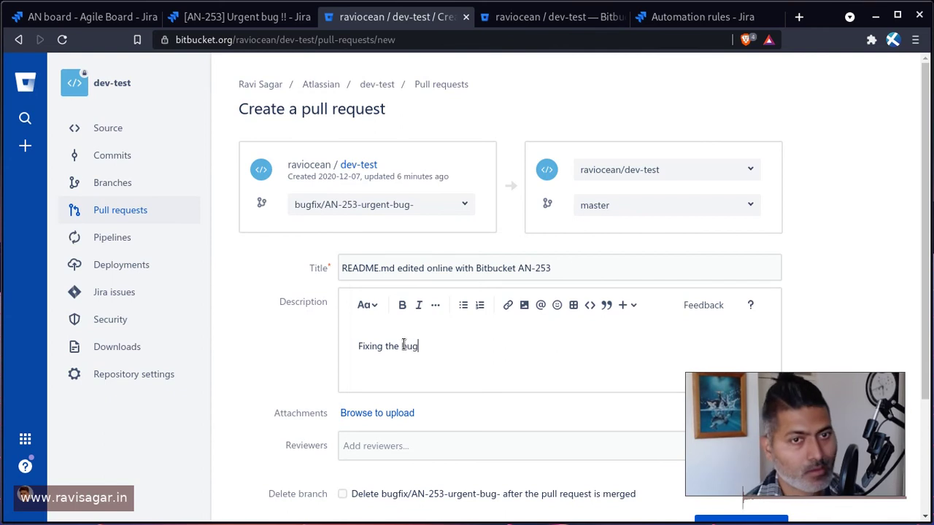
scroll(496, 318, down, 3)
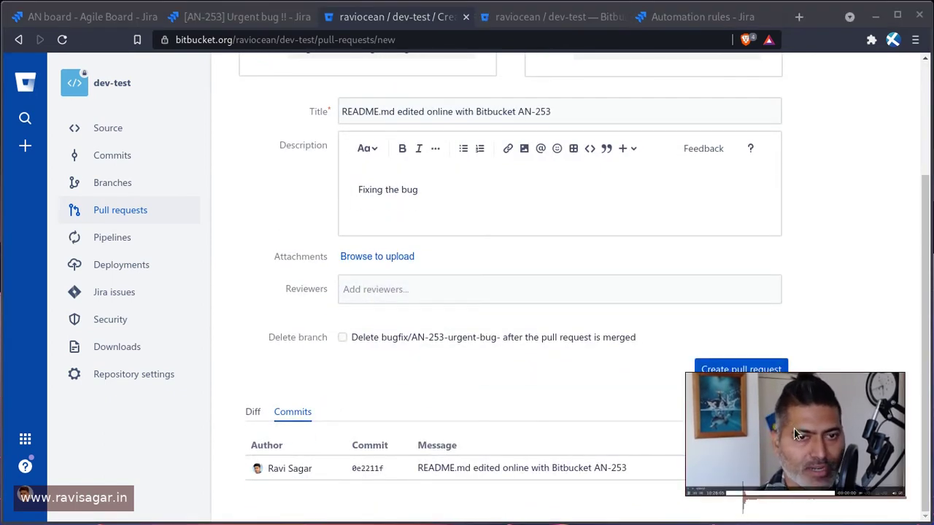
drag(793, 429, 147, 434)
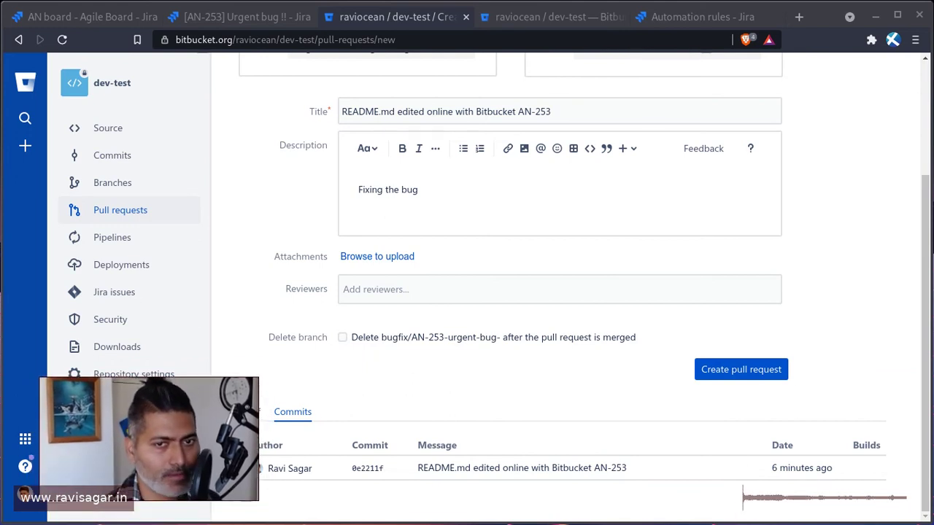
click(731, 372)
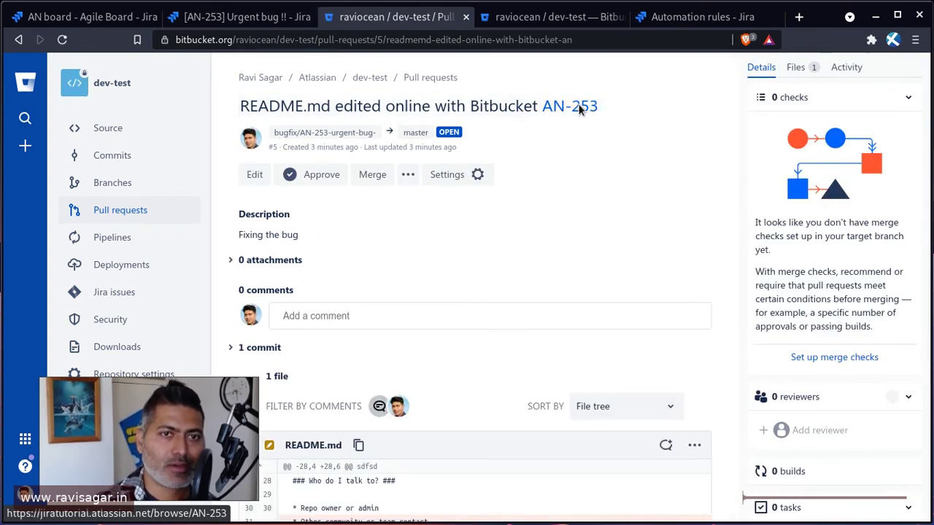
Try the pull request's AN-253 link and check the pull requests in that issue's development information in Jira
click(579, 108)
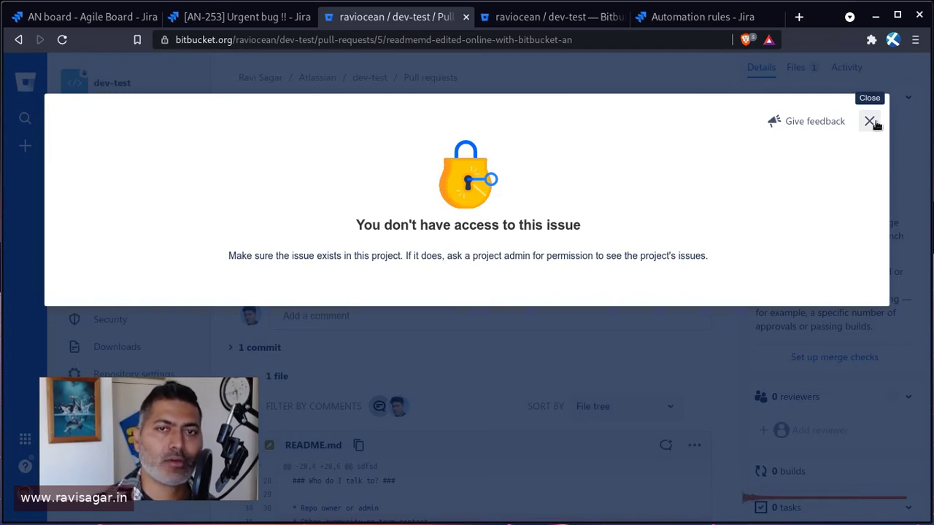
click(870, 122)
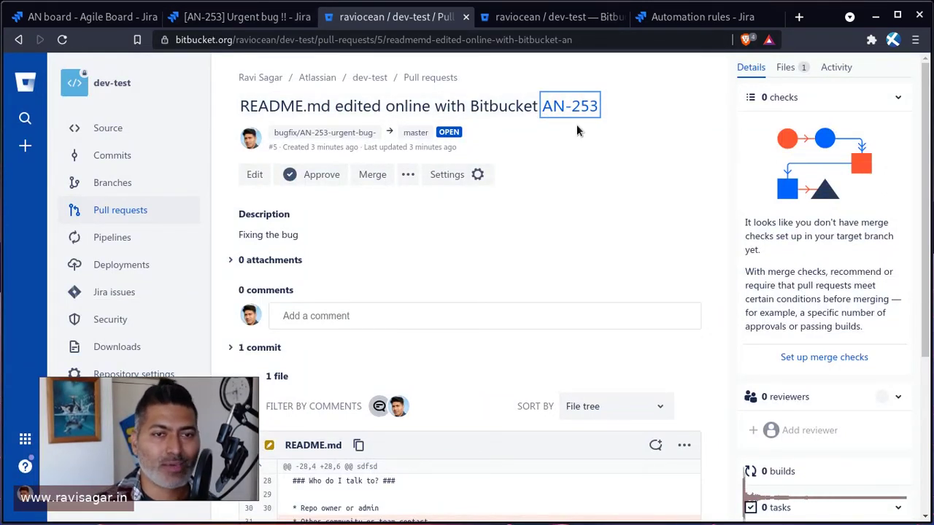
click(255, 21)
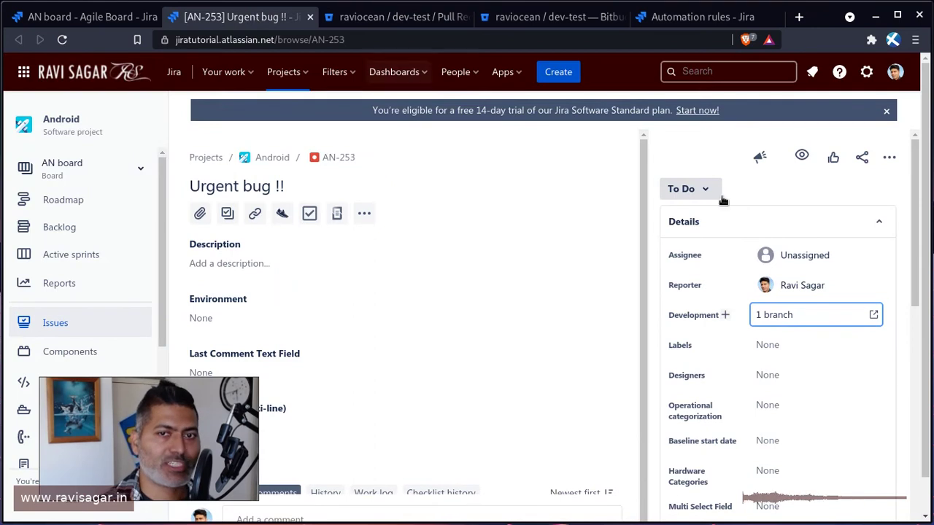
click(817, 313)
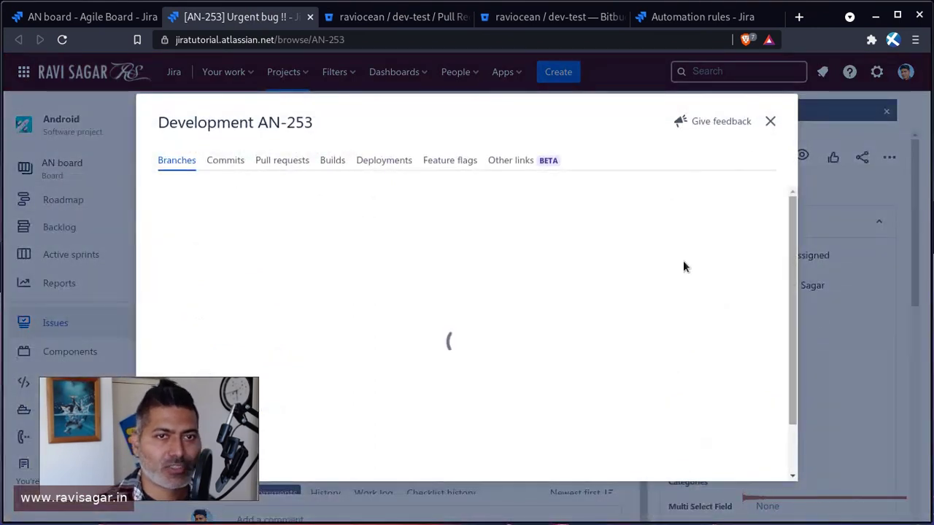
click(279, 163)
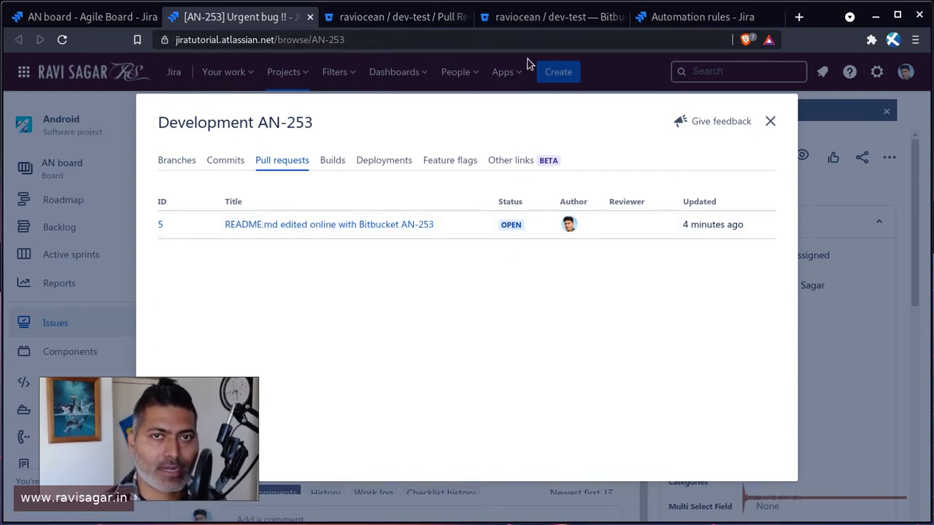
Switch to the automation rule, refresh its audit log and examine the action details of the newest entry
click(671, 19)
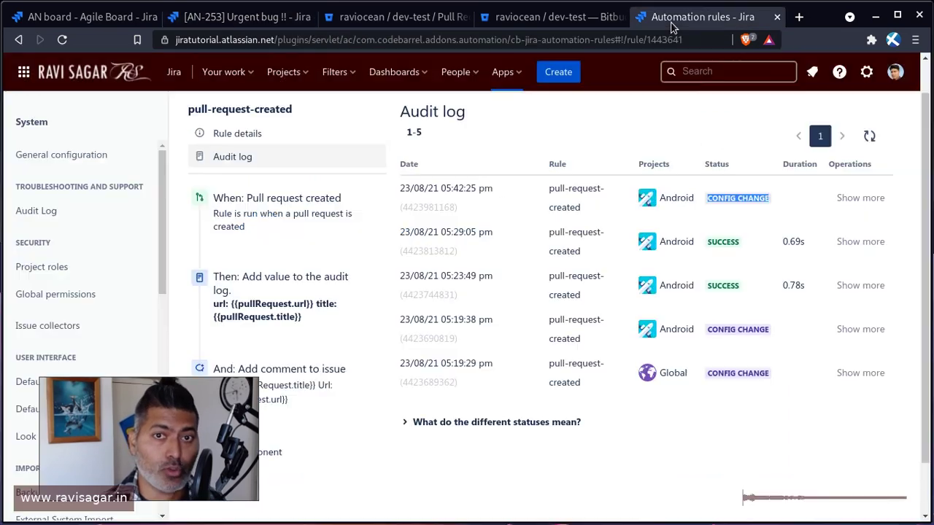
click(869, 135)
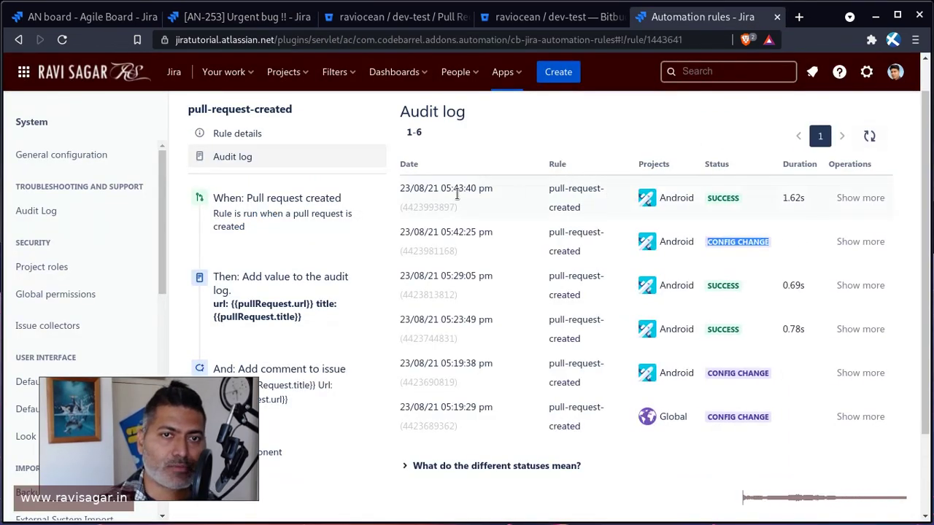
click(850, 200)
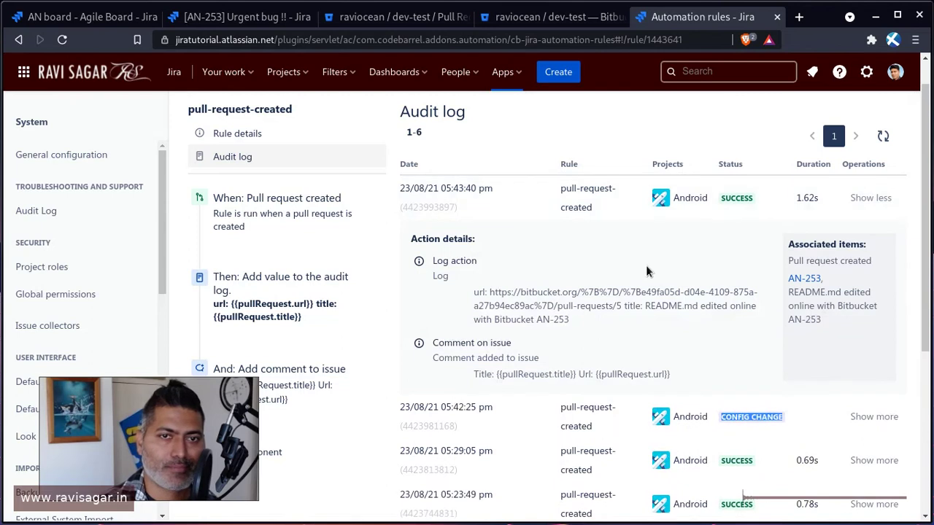
scroll(646, 265, down, 3)
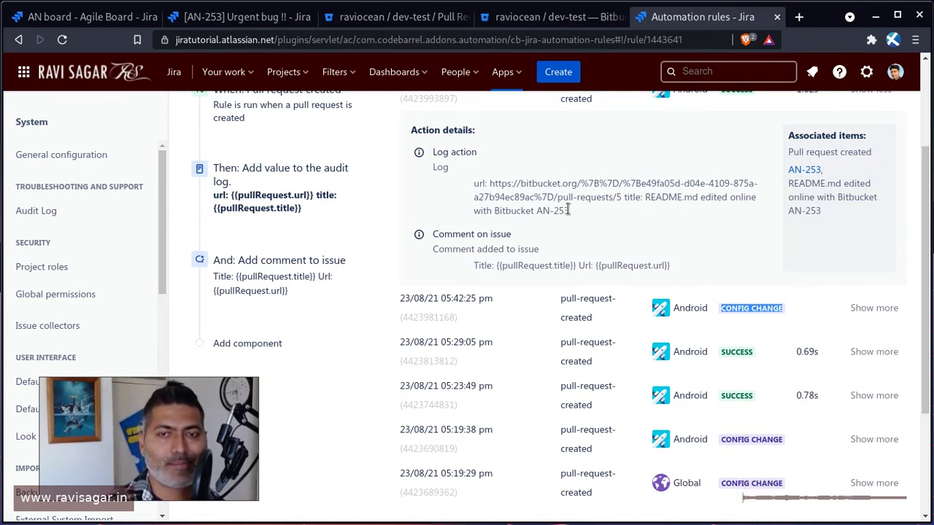
scroll(569, 209, down, 3)
scroll(567, 209, up, 5)
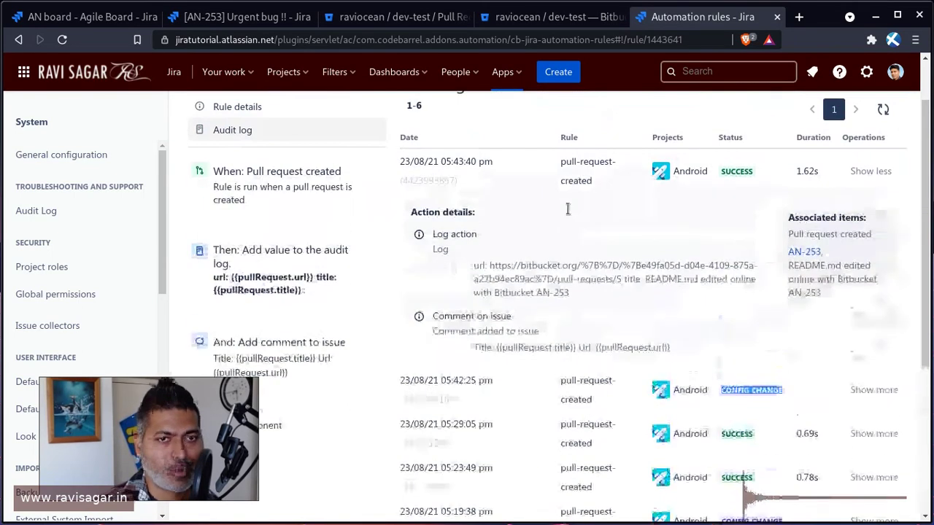
Switch to issue AN-253, close its development information and reload the issue page
click(254, 24)
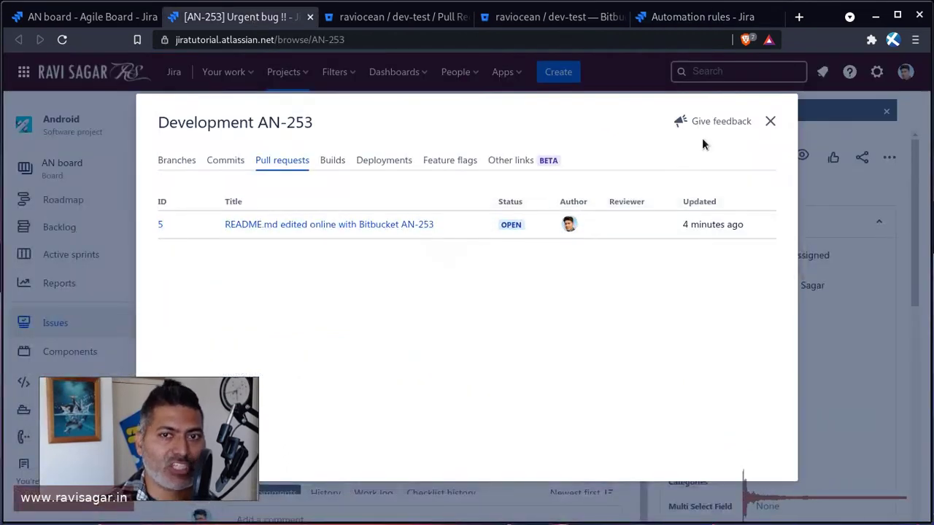
click(770, 121)
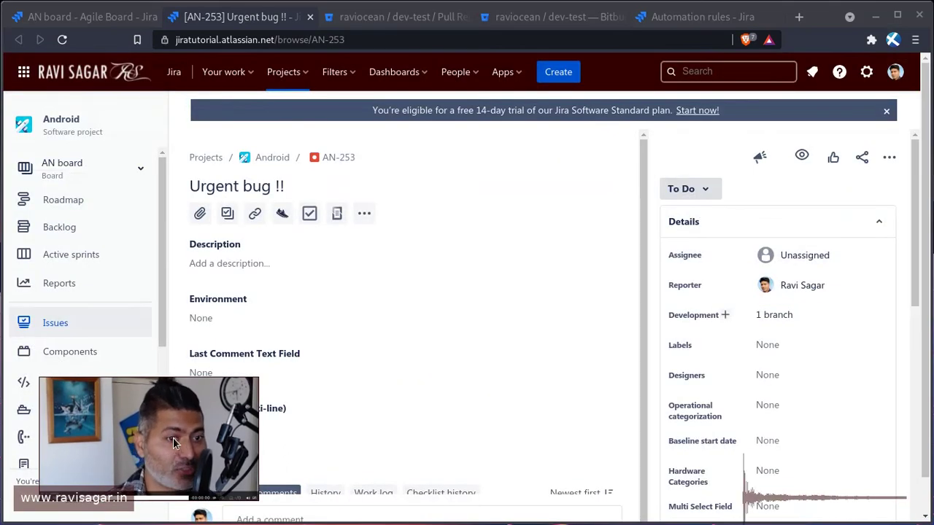
drag(180, 436, 770, 410)
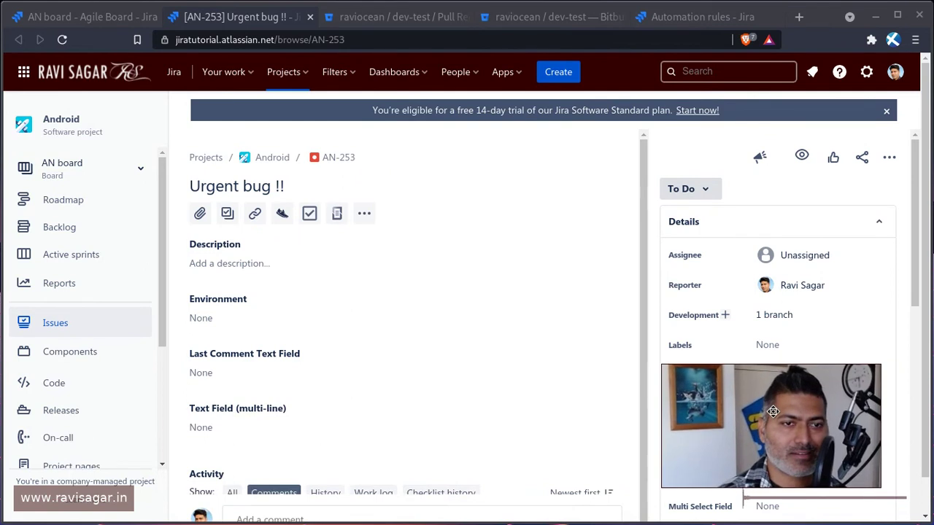
scroll(362, 298, down, 1)
click(62, 40)
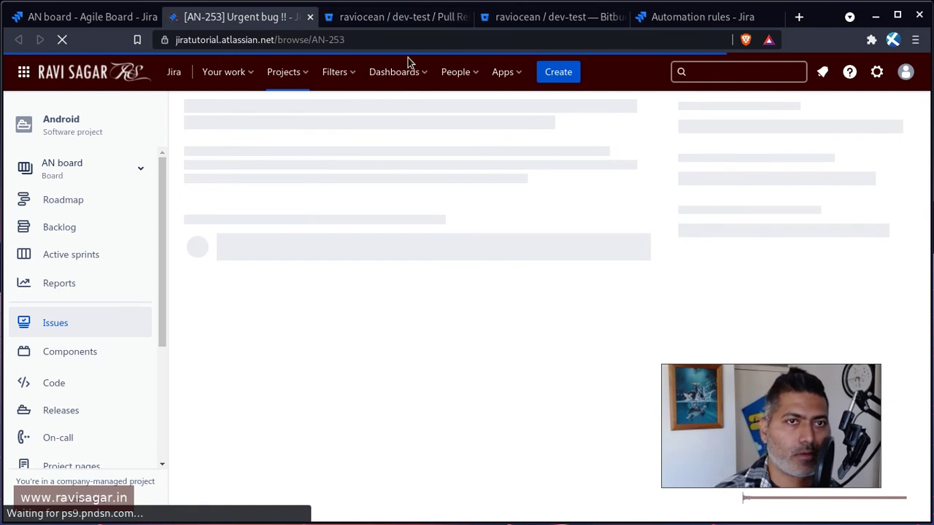
Close the separate Bitbucket pull request page and examine the automation comment in the activity of issue AN-253
click(417, 18)
click(466, 17)
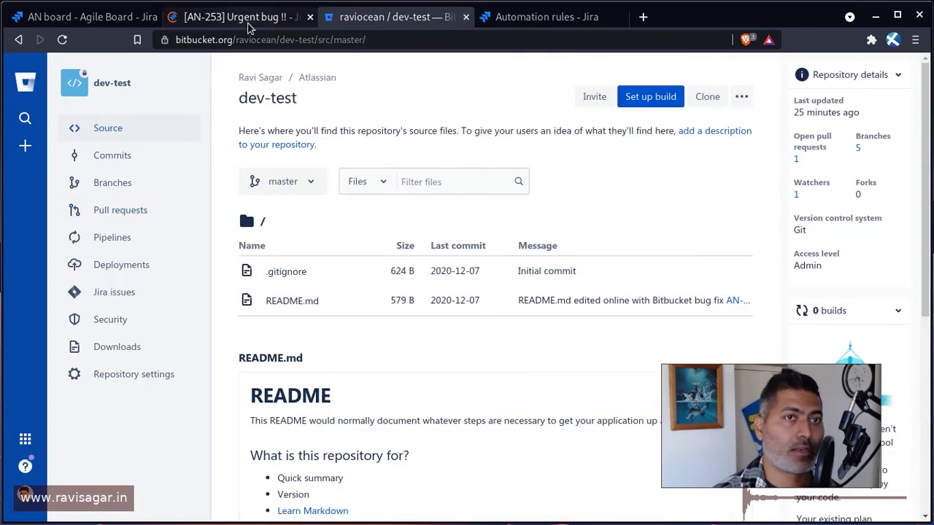
click(245, 19)
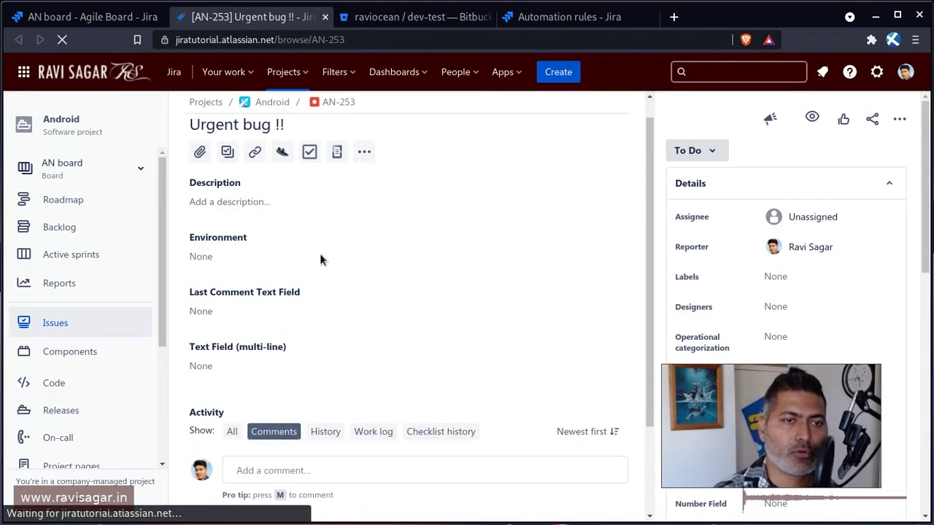
scroll(320, 253, down, 2)
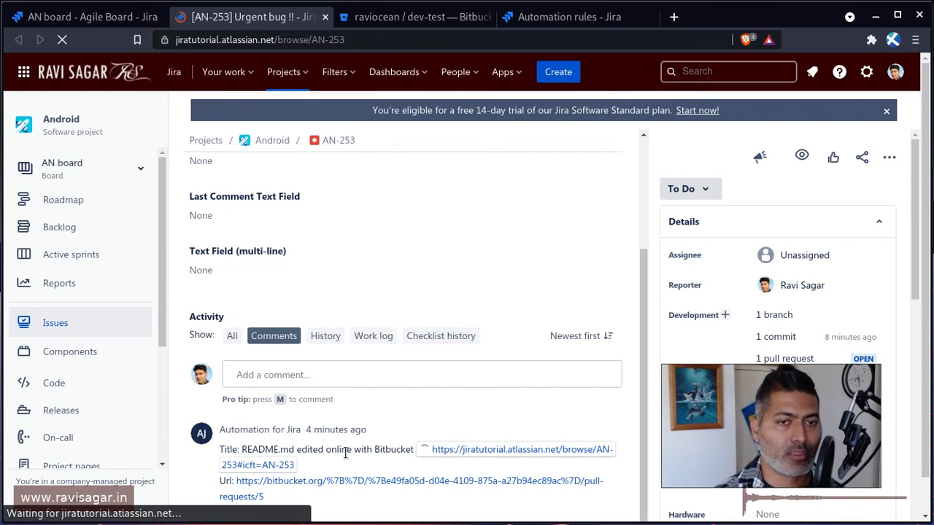
scroll(364, 477, down, 1)
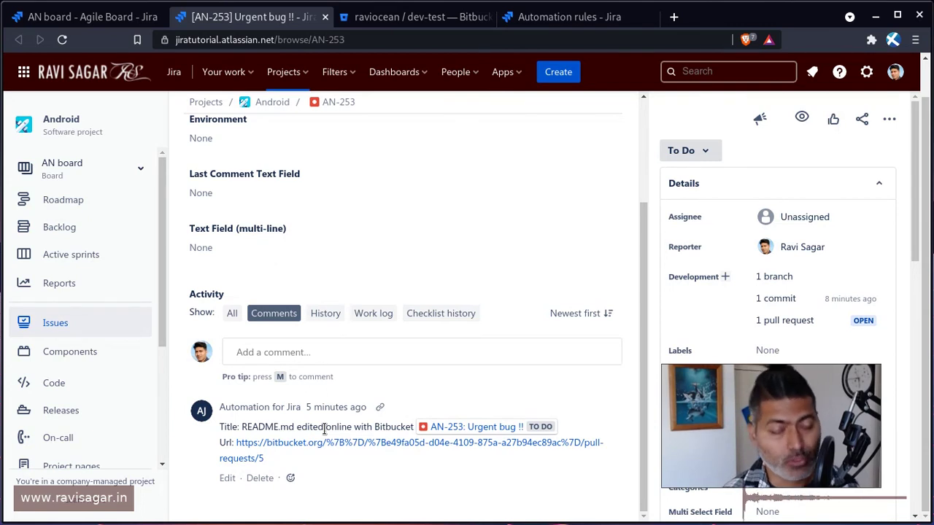
Follow the automation comment's pull request URL to Bitbucket, and return to the automation rule's audit log by way of the AN board backlog
click(334, 444)
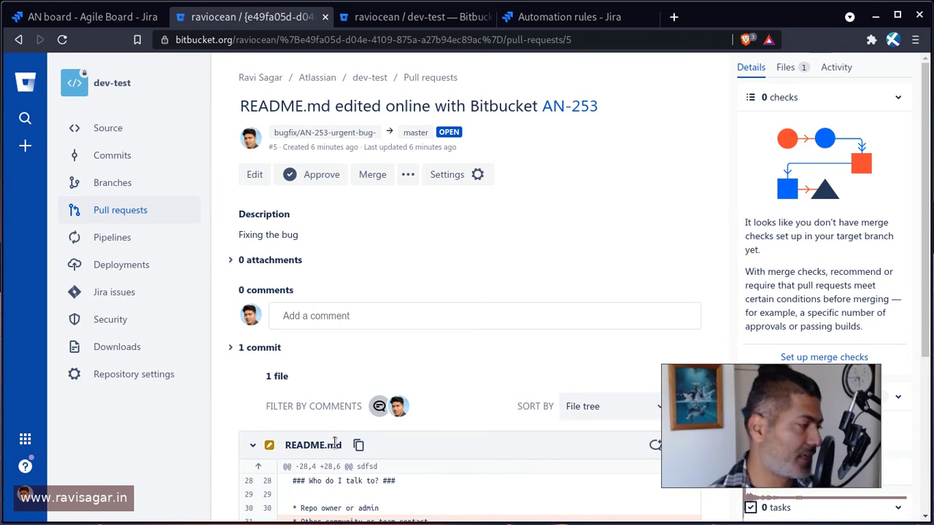
click(93, 16)
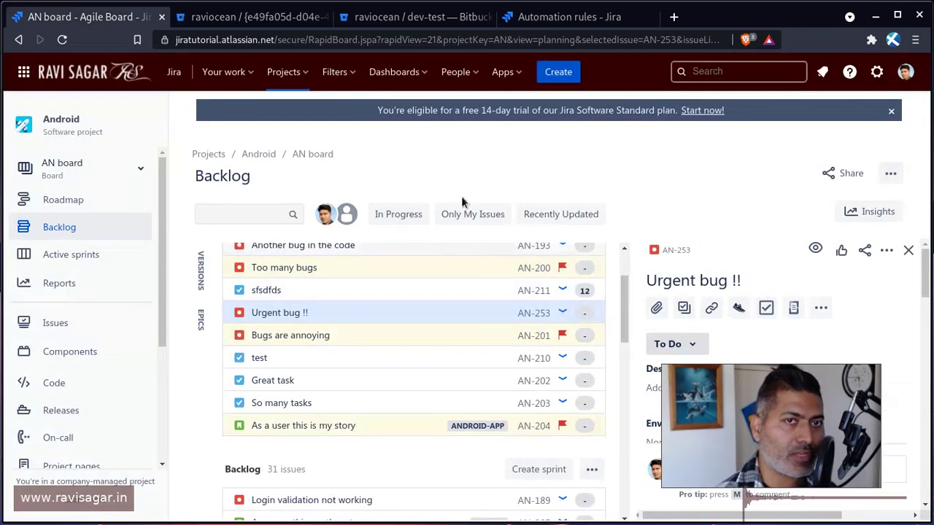
click(569, 16)
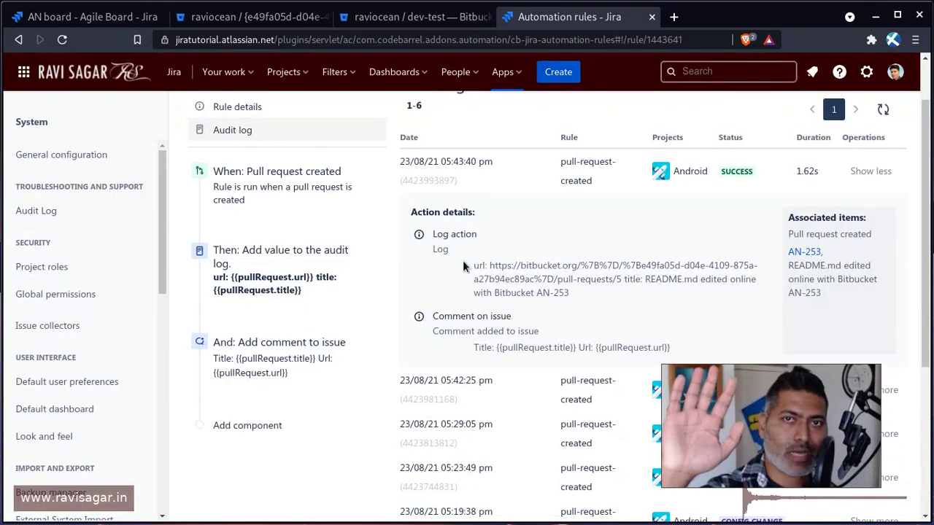